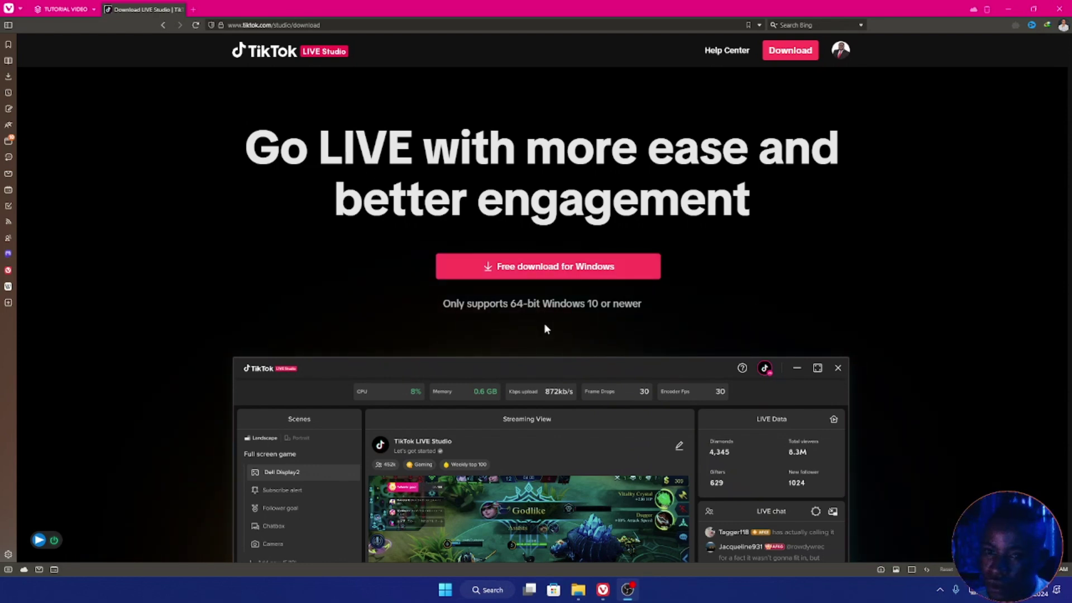
Step: Find the downloaded TikTok LIVE Studio installer in the Programs folder in File Explorer and bring up its file options
click(578, 589)
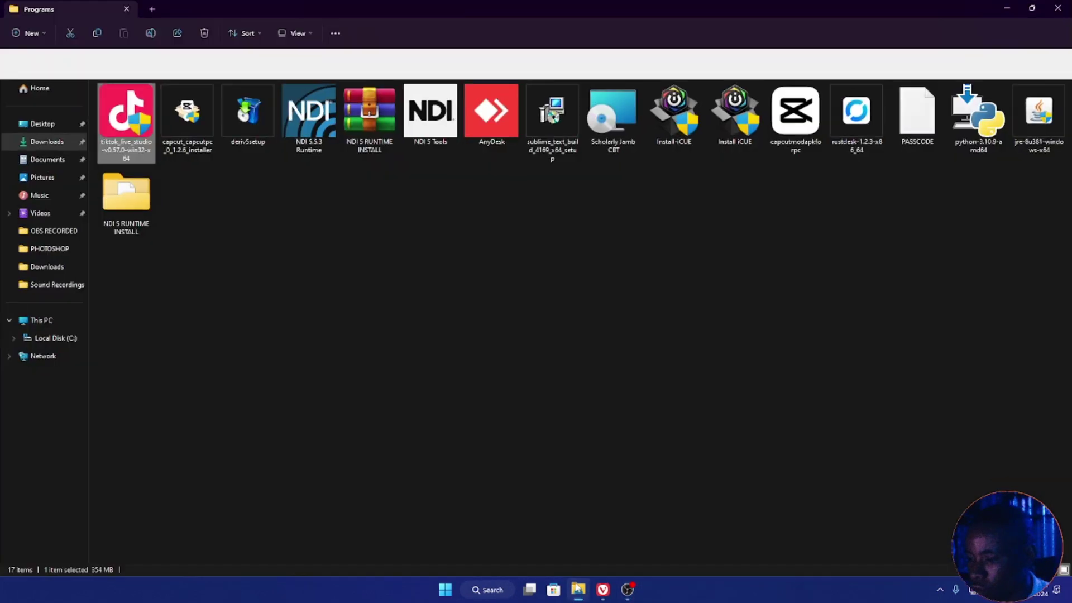
right_click(124, 132)
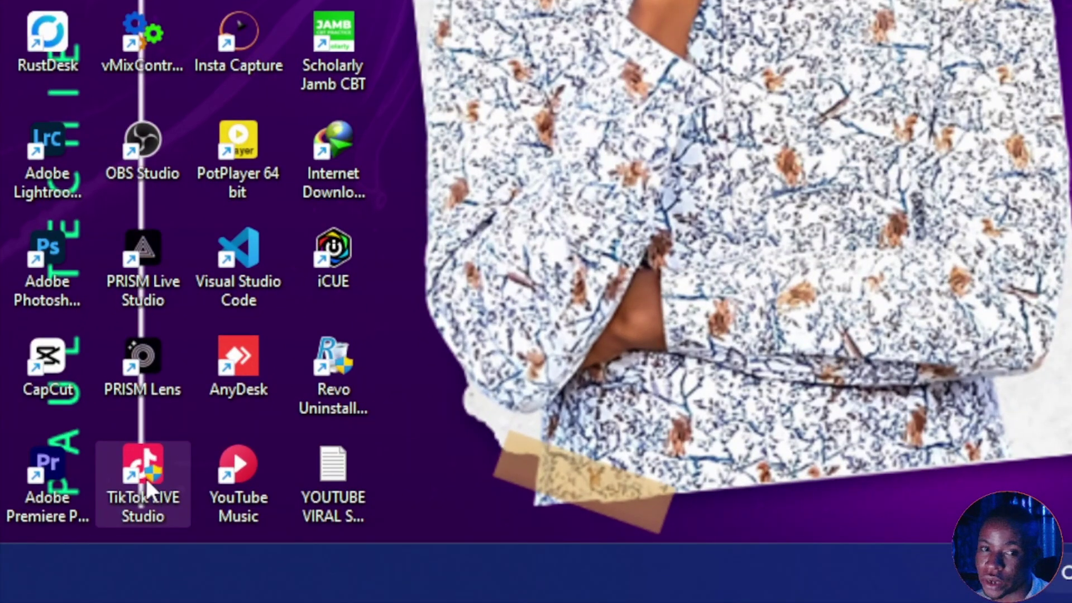
Step: Launch TikTok LIVE Studio from the desktop and choose to log in with phone, email or username
double_click(146, 478)
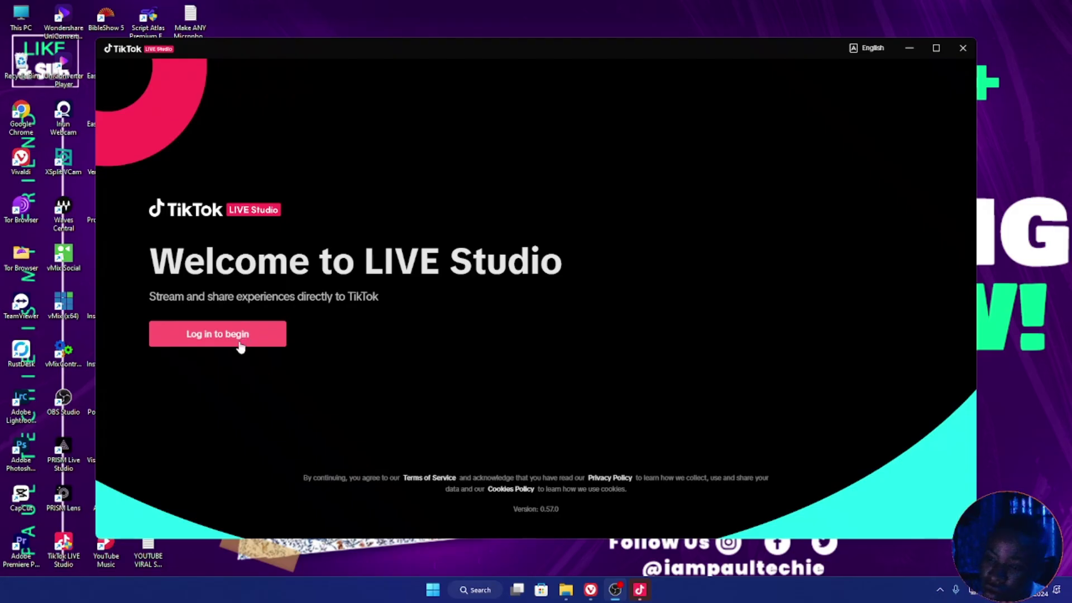
click(241, 347)
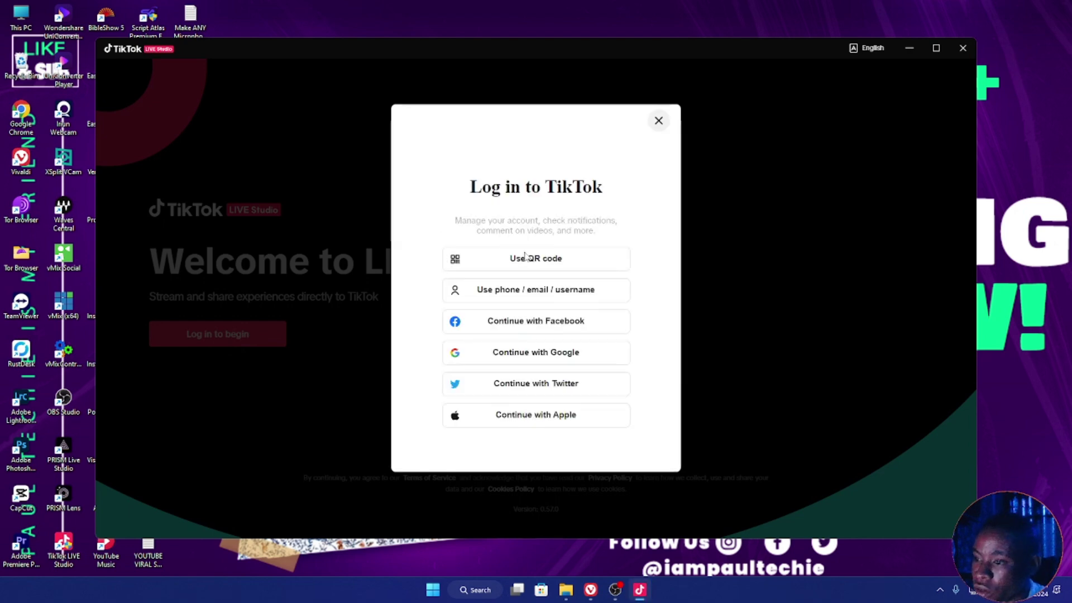
click(551, 299)
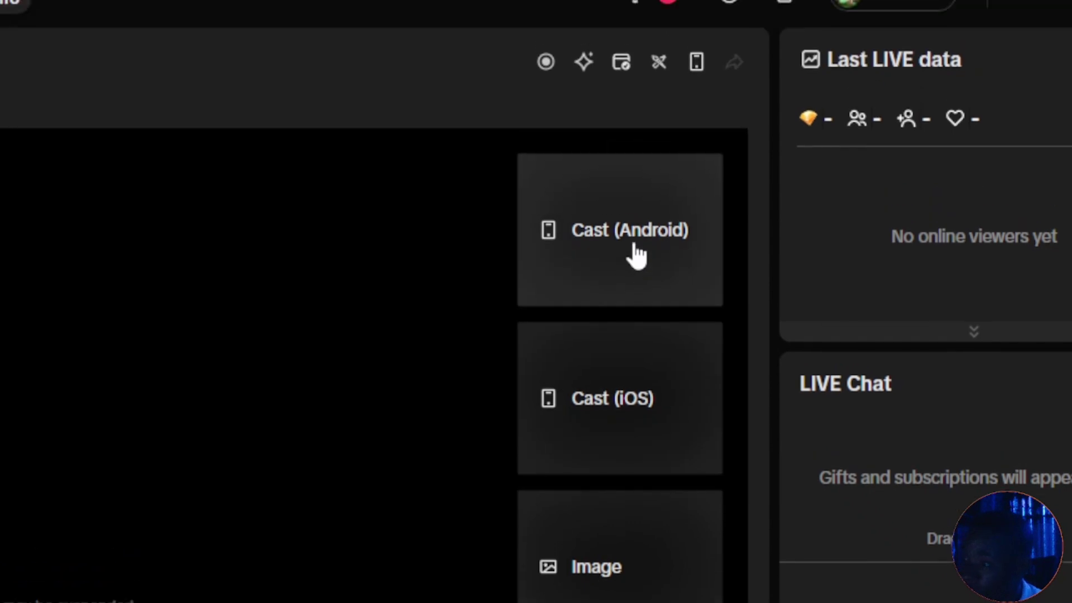
Step: Review the wireless Android casting setup and the full list of video sources and LIVE widgets without adding any
click(638, 253)
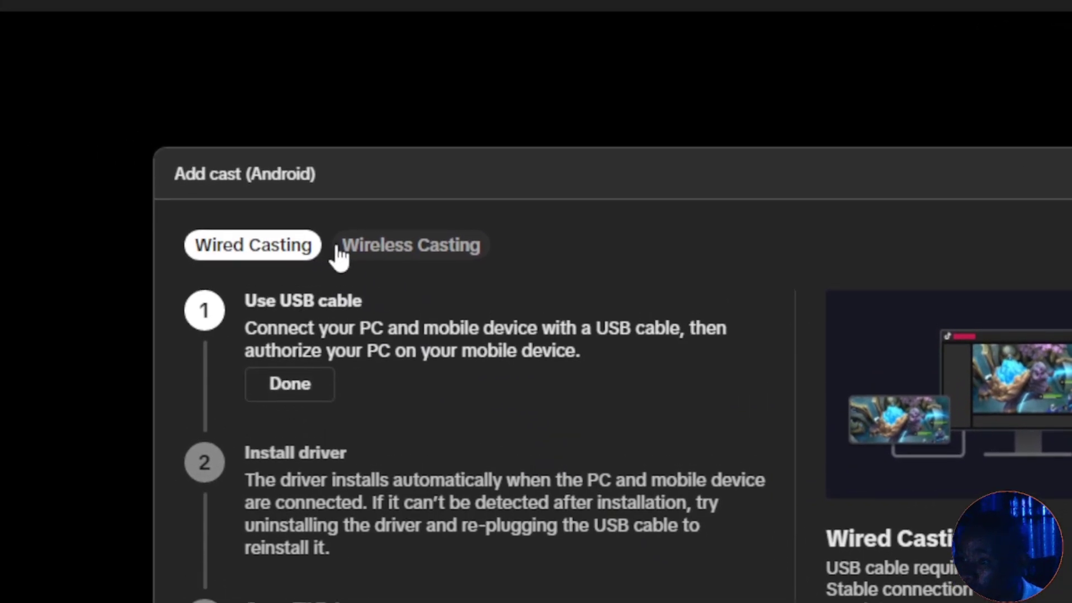
click(414, 252)
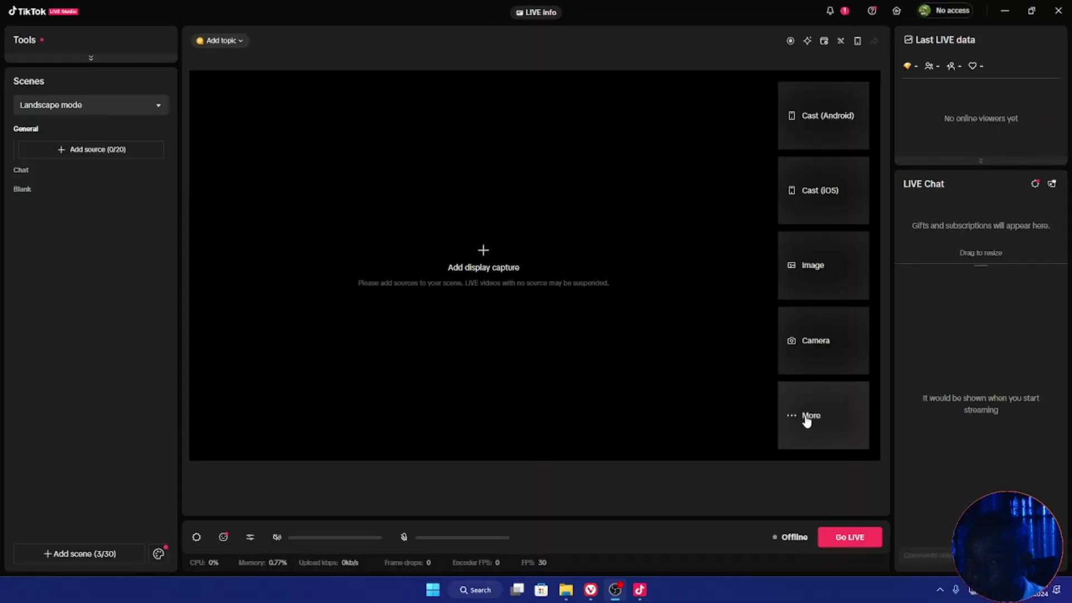
click(810, 416)
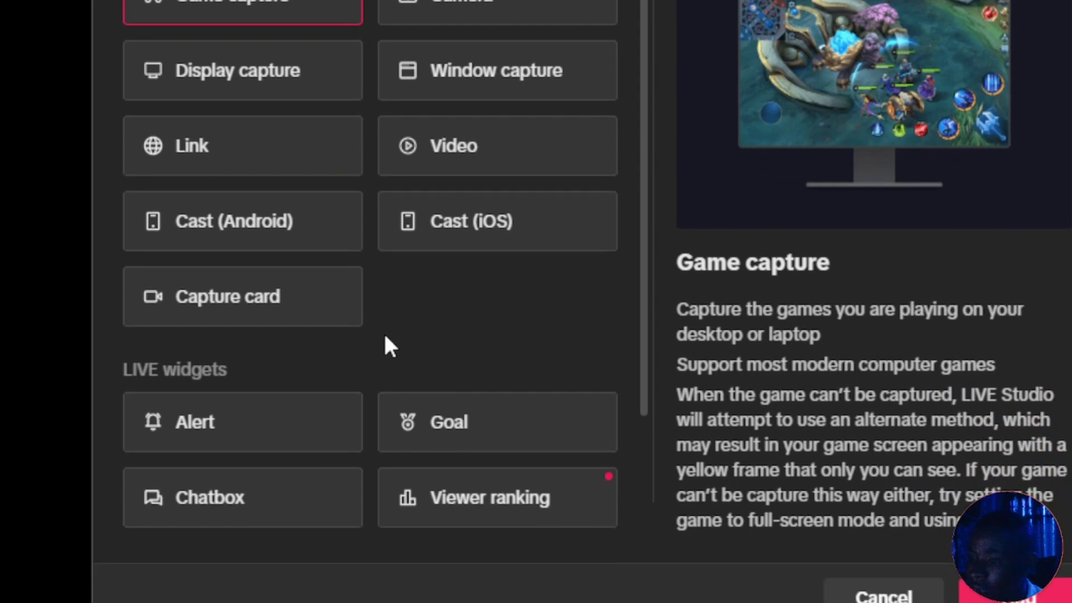
scroll(384, 338, down, 3)
scroll(246, 313, down, 1)
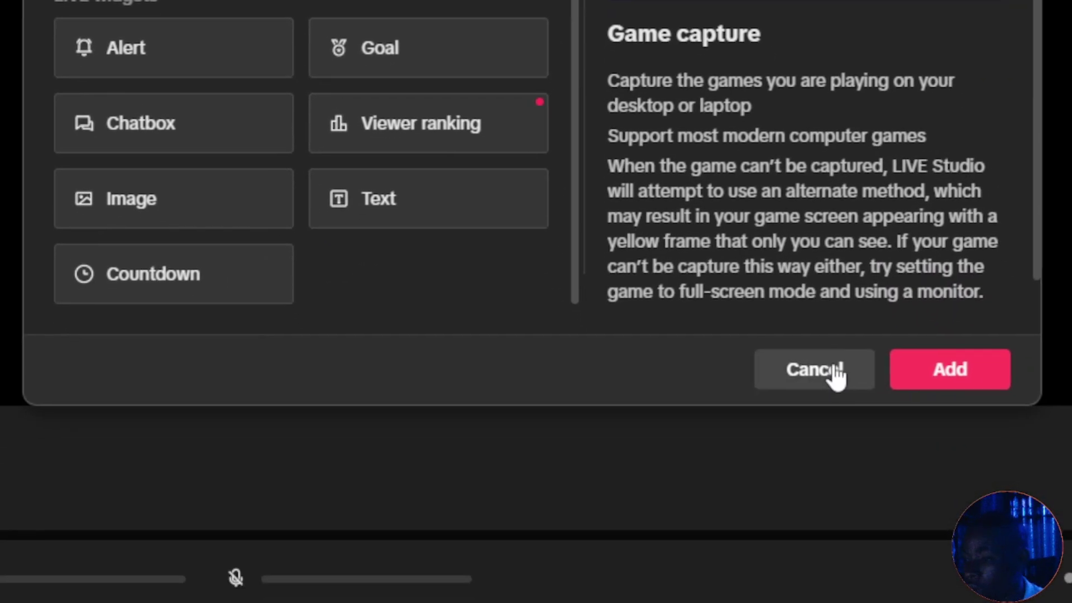
click(836, 375)
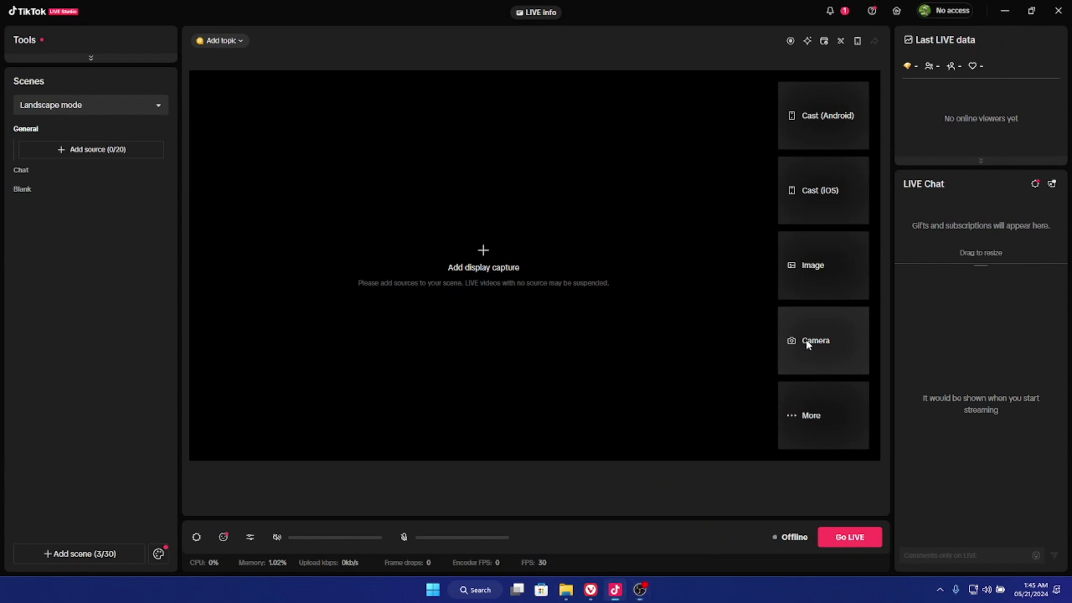
Step: Start adding a camera source to the General scene and select Integrated Webcam as its camera
click(806, 339)
drag(780, 229, 504, 110)
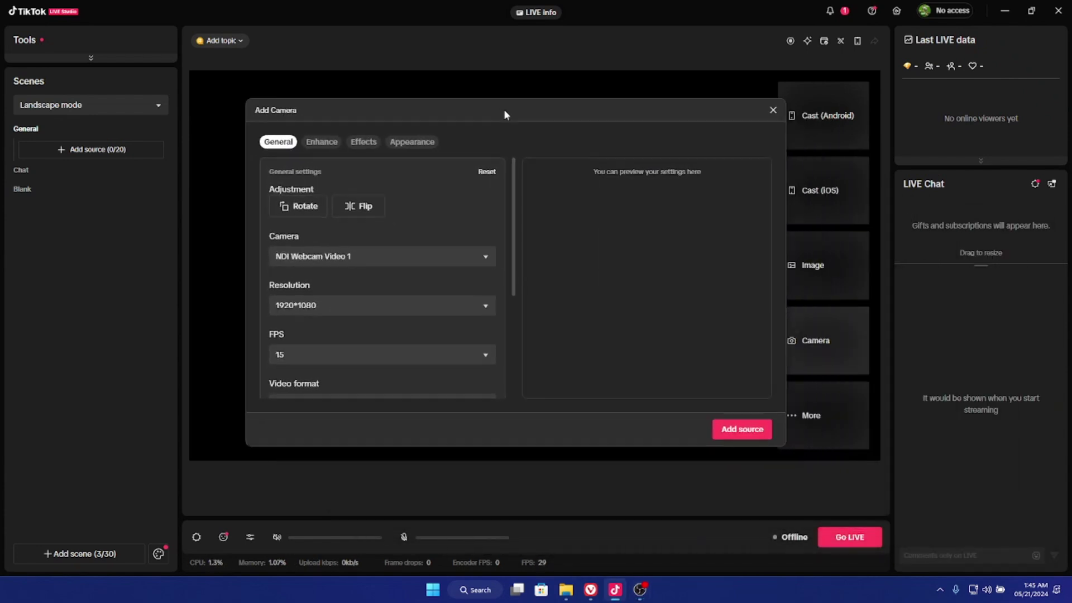
click(353, 258)
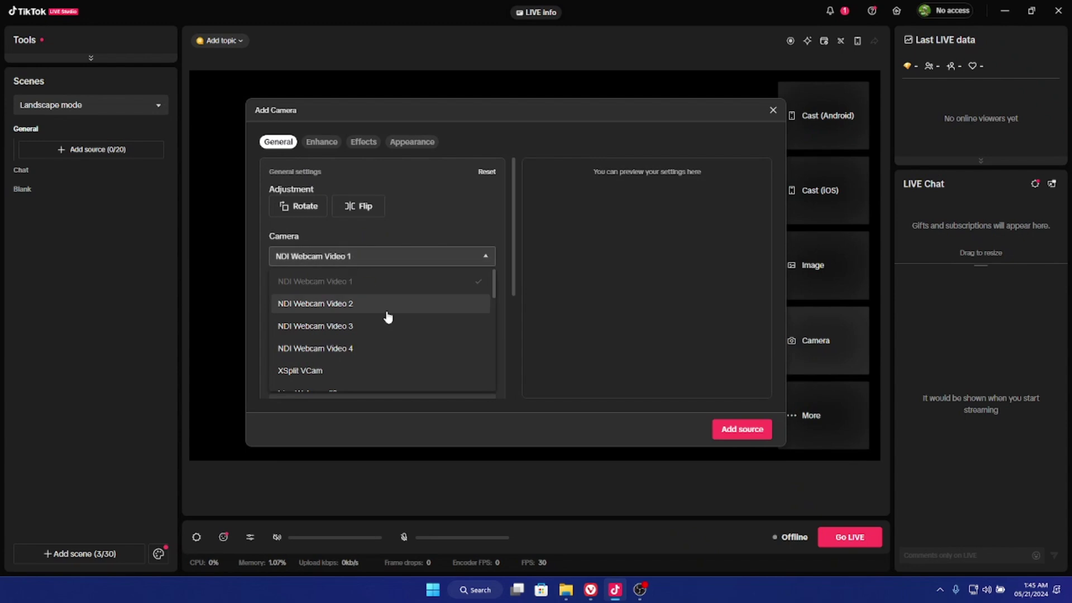
scroll(385, 321, down, 2)
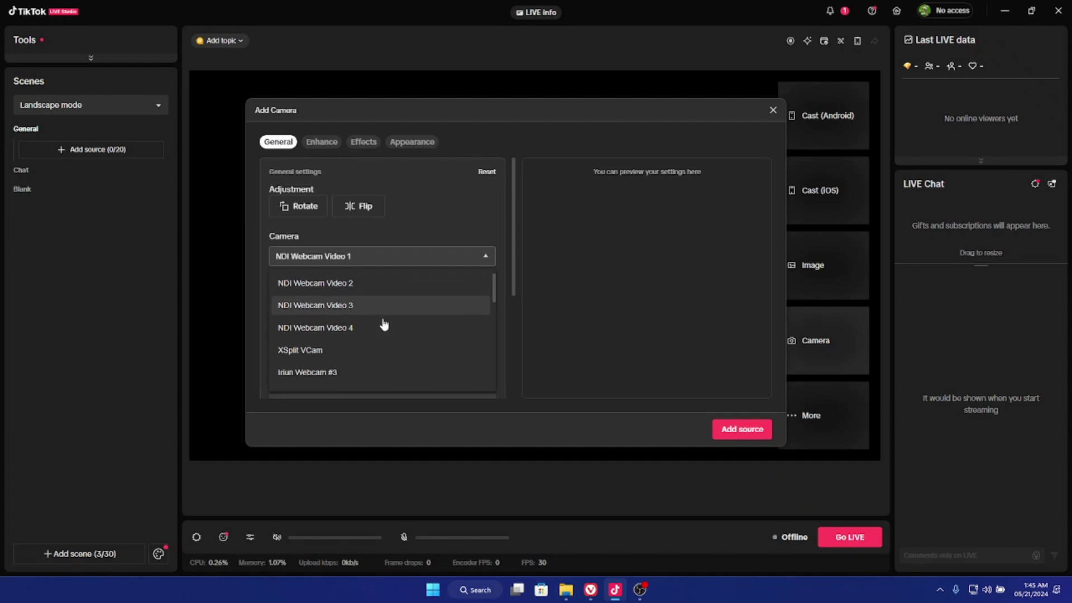
scroll(383, 324, down, 6)
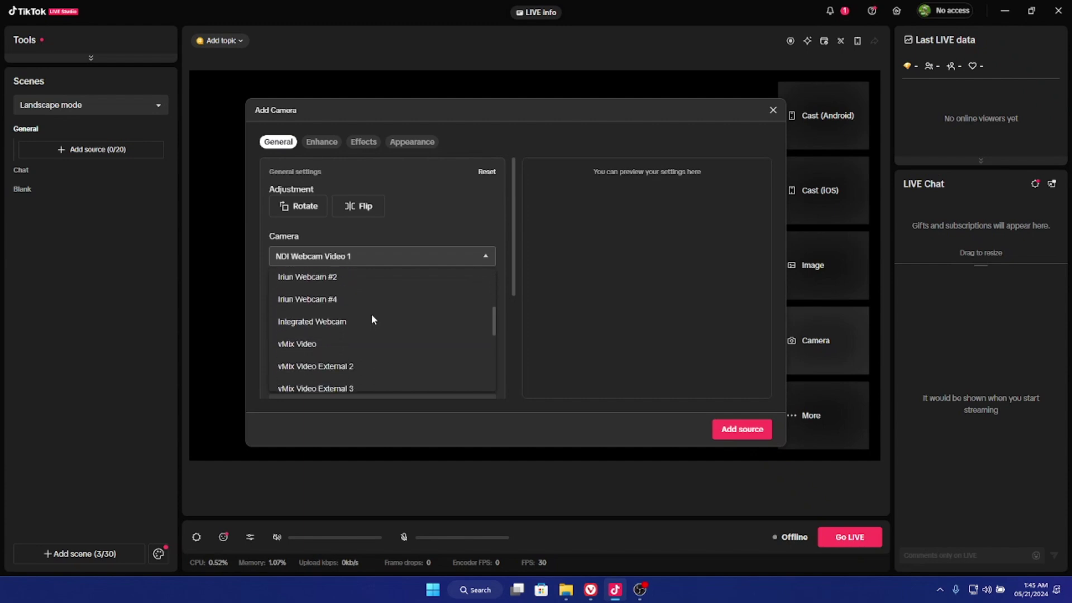
scroll(328, 316, up, 3)
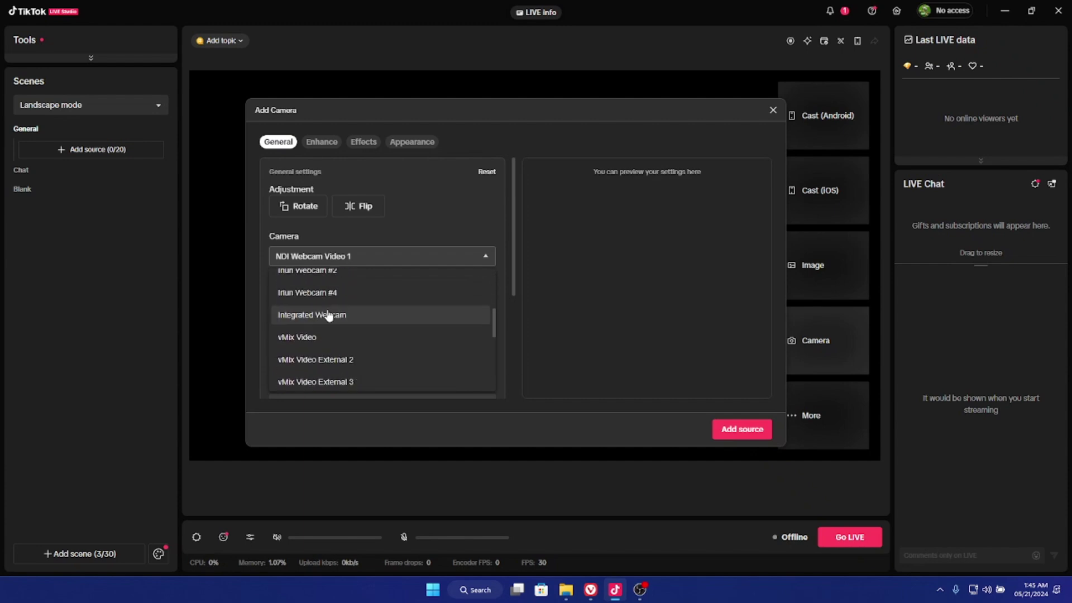
click(328, 317)
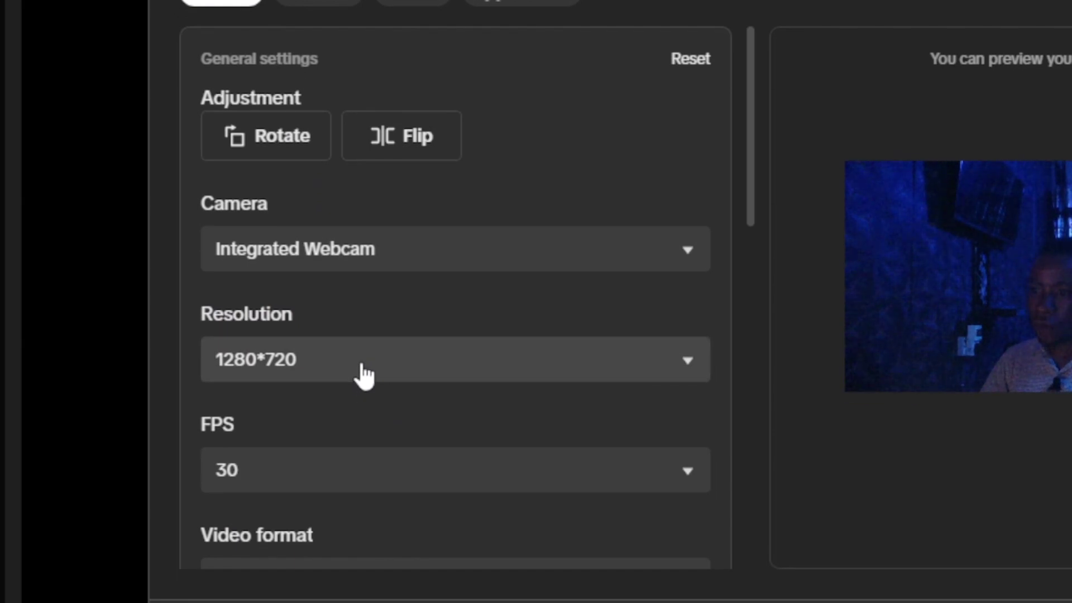
Step: Try the Foreground and Green screen background options in the camera's general settings, and set the background back to Turn off
scroll(357, 366, down, 6)
scroll(342, 268, up, 2)
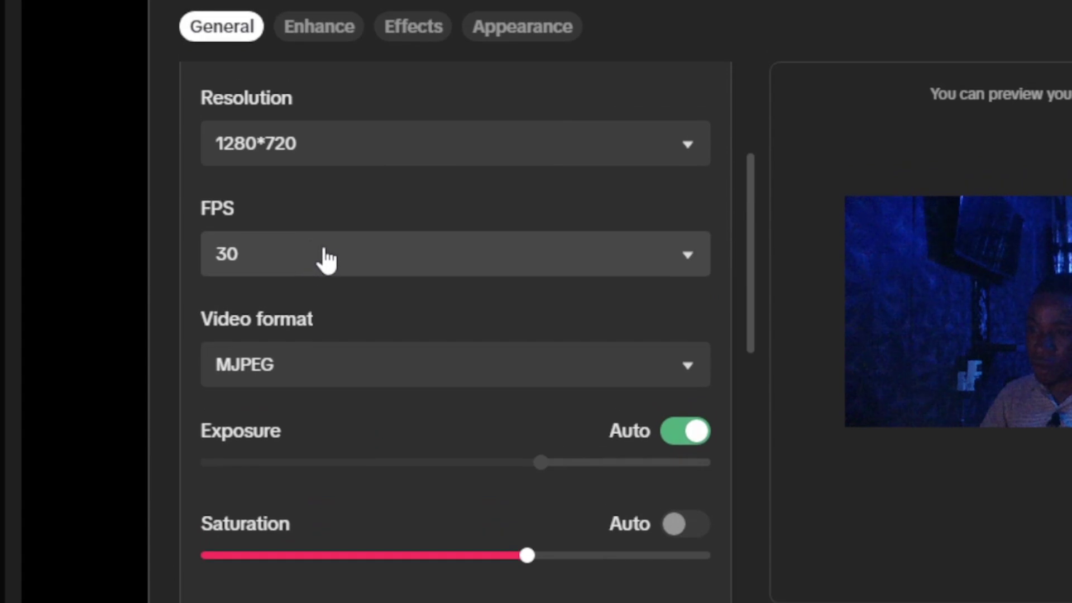
scroll(333, 366, down, 2)
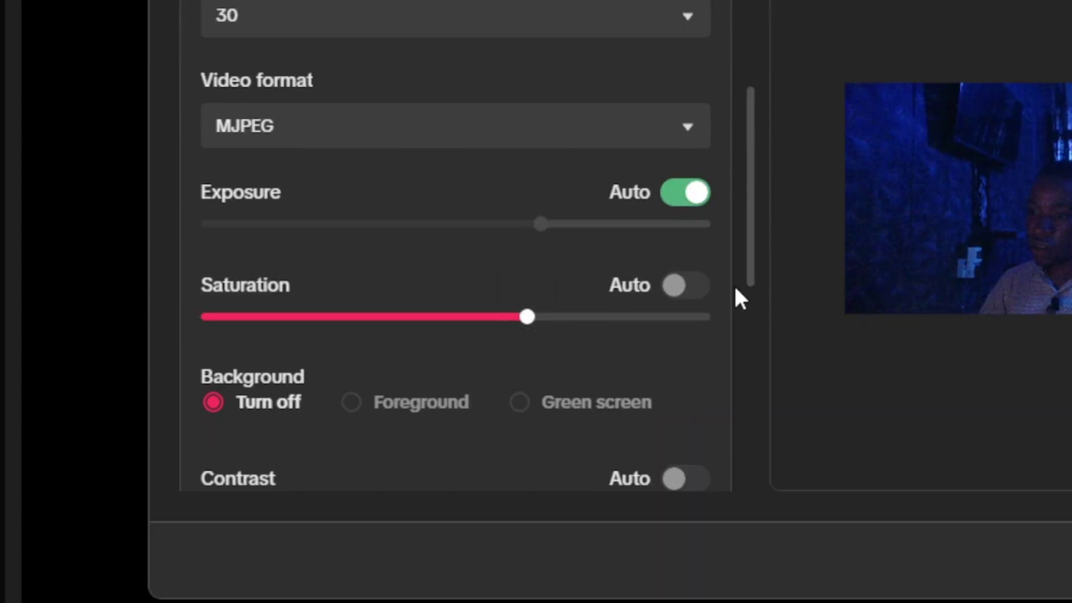
mouse_move(531, 323)
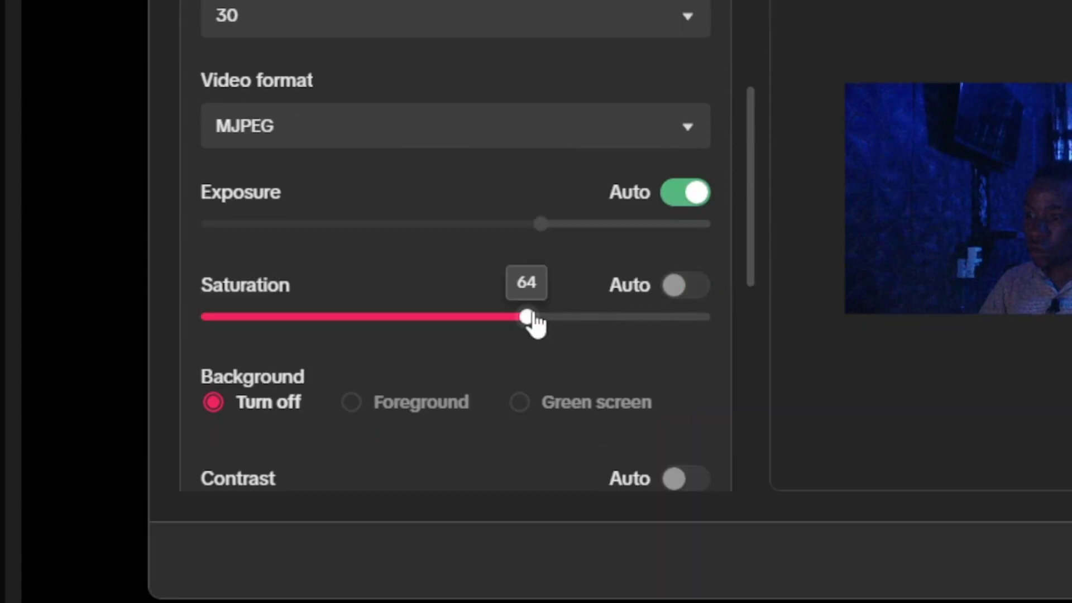
scroll(371, 315, down, 2)
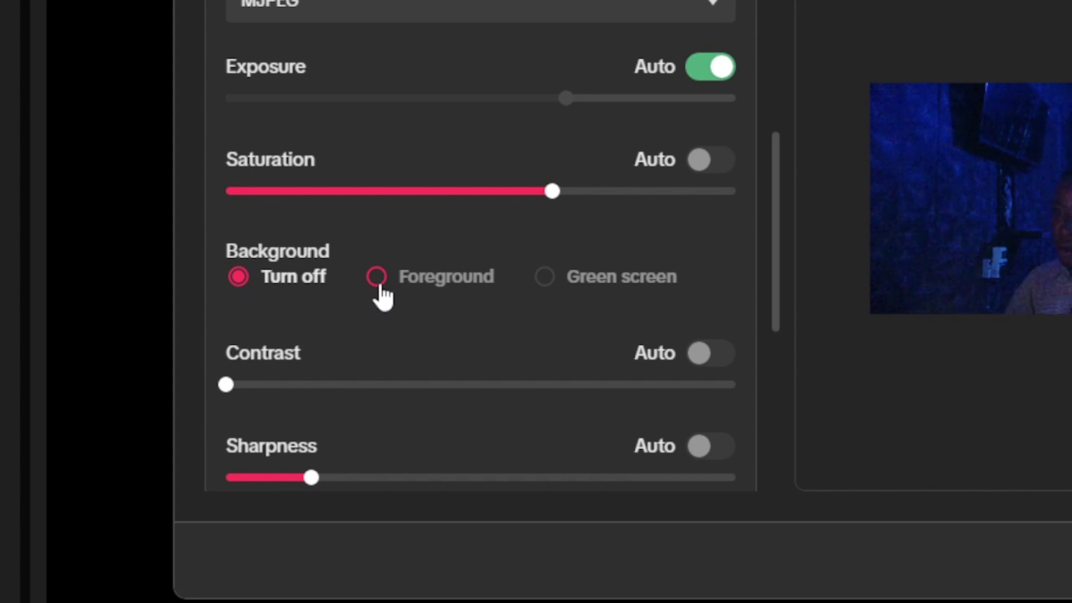
click(381, 288)
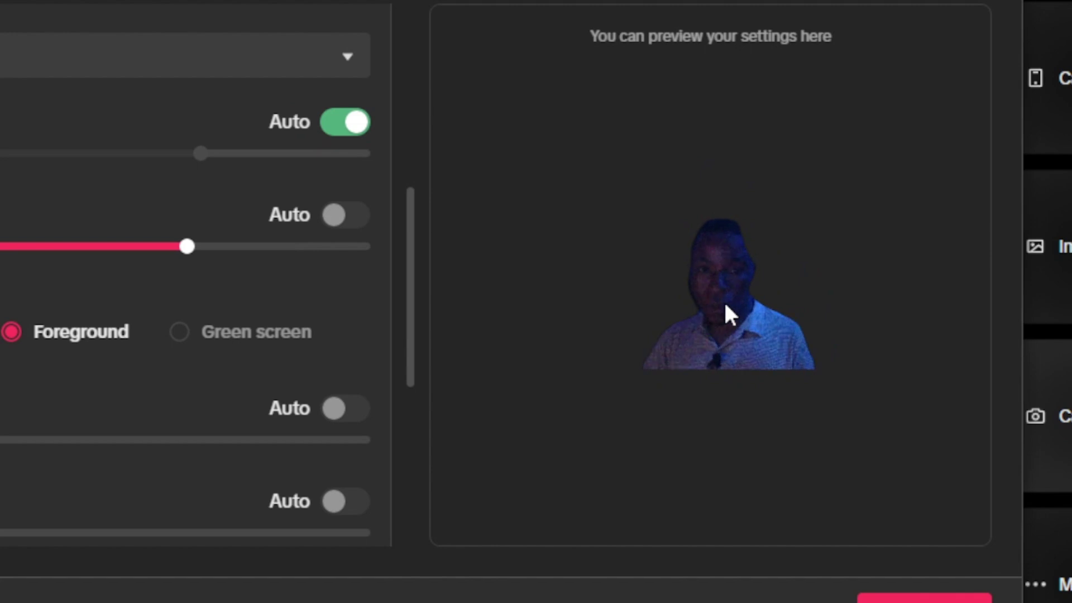
click(327, 336)
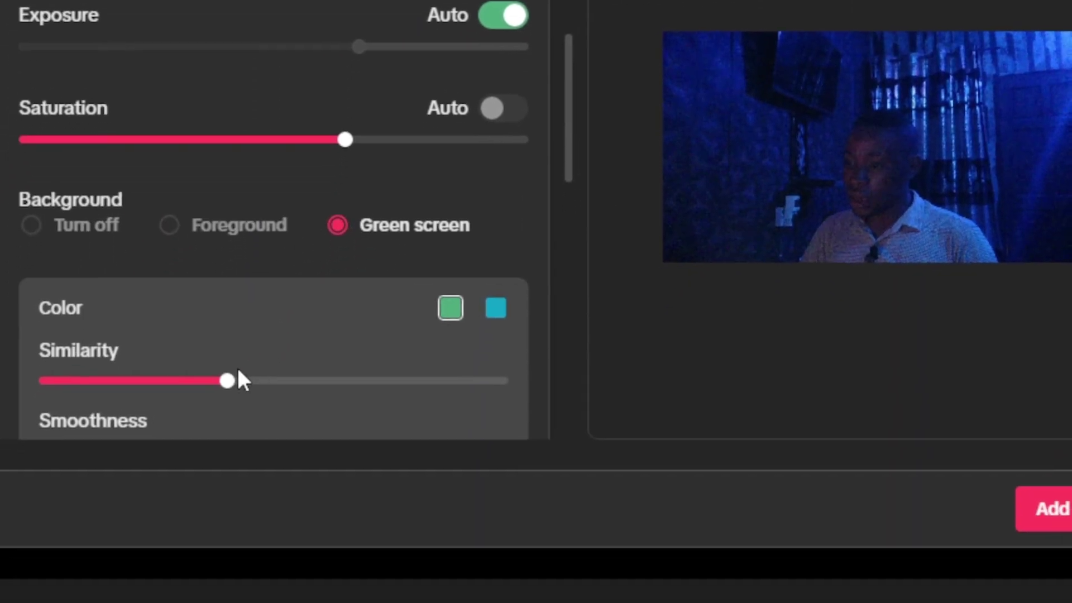
drag(215, 489, 326, 493)
drag(351, 370, 243, 364)
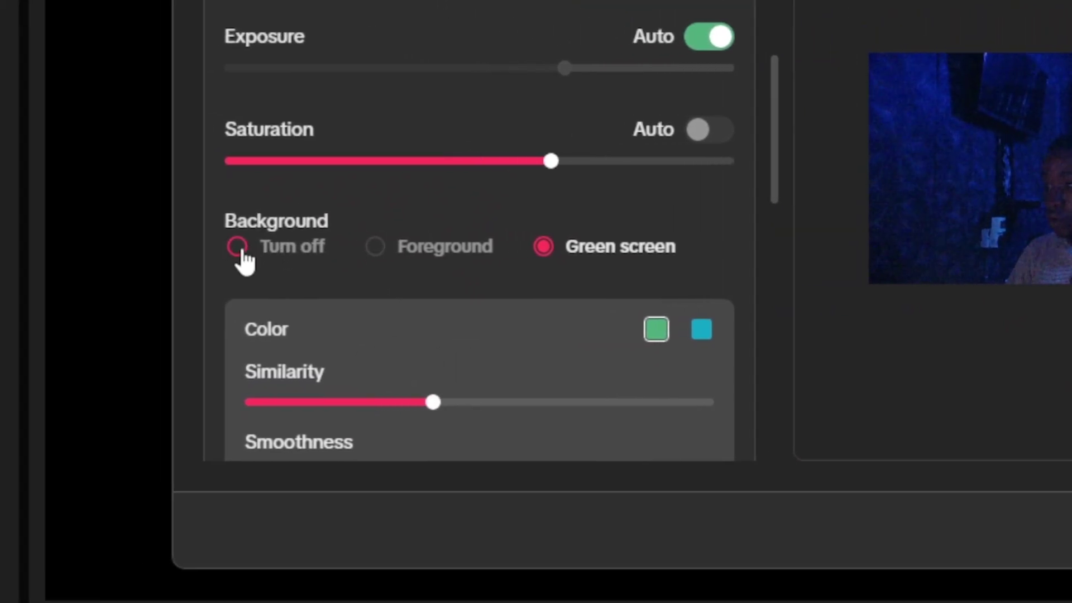
click(237, 247)
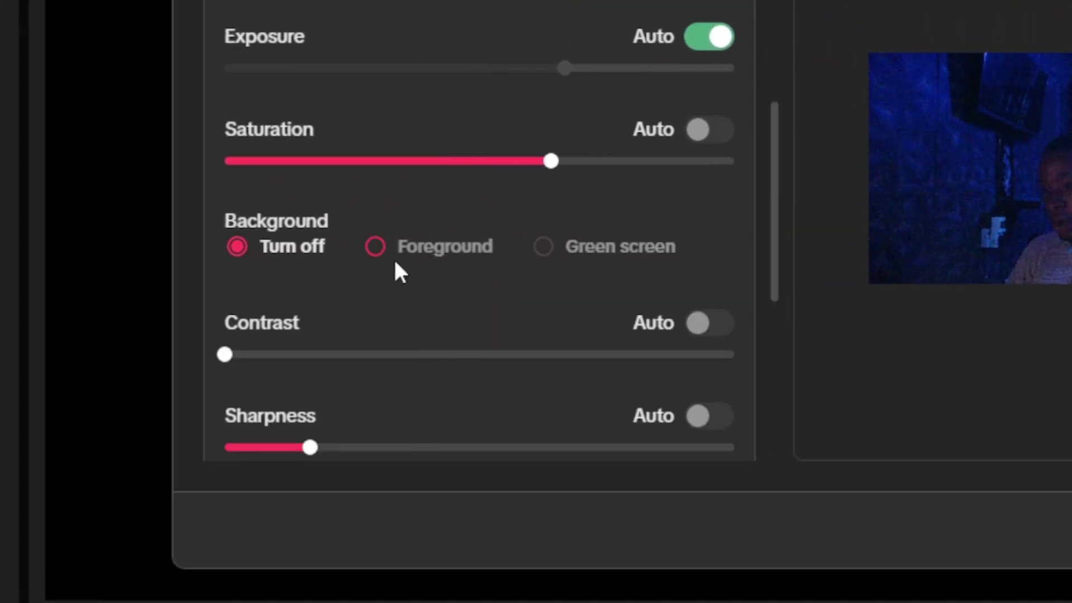
Step: Check the remaining image and color settings of the webcam and add it to the scene as a source
scroll(385, 251, down, 4)
mouse_move(229, 253)
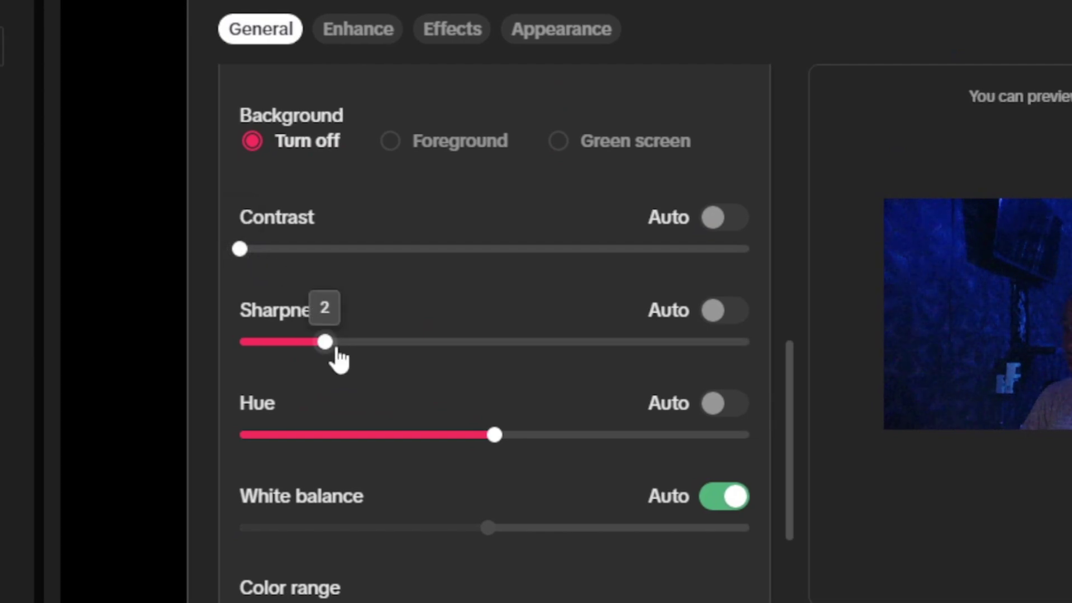
scroll(344, 363, down, 5)
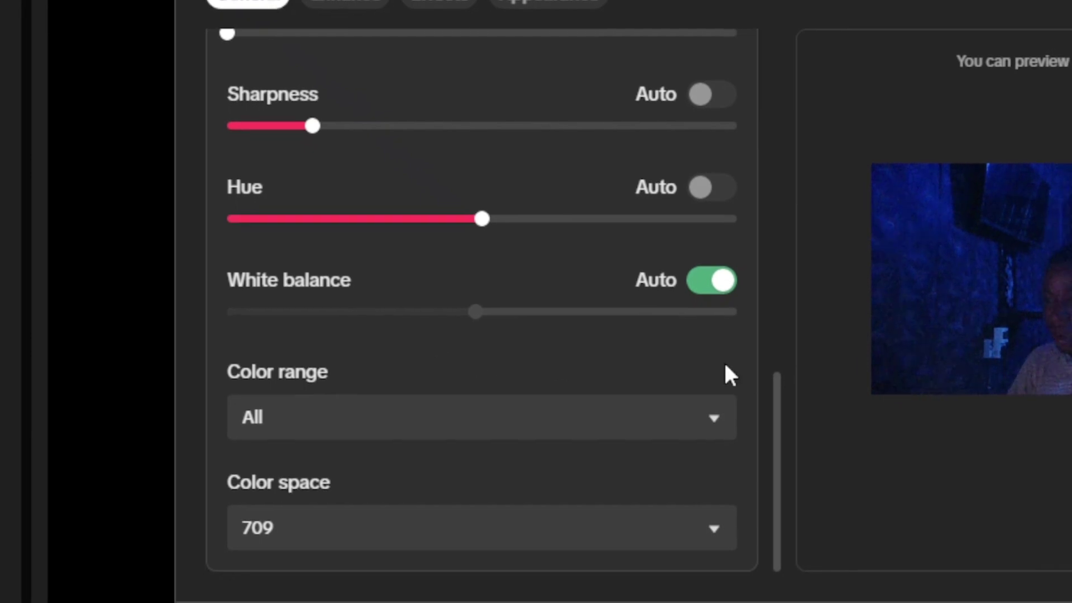
scroll(550, 369, up, 3)
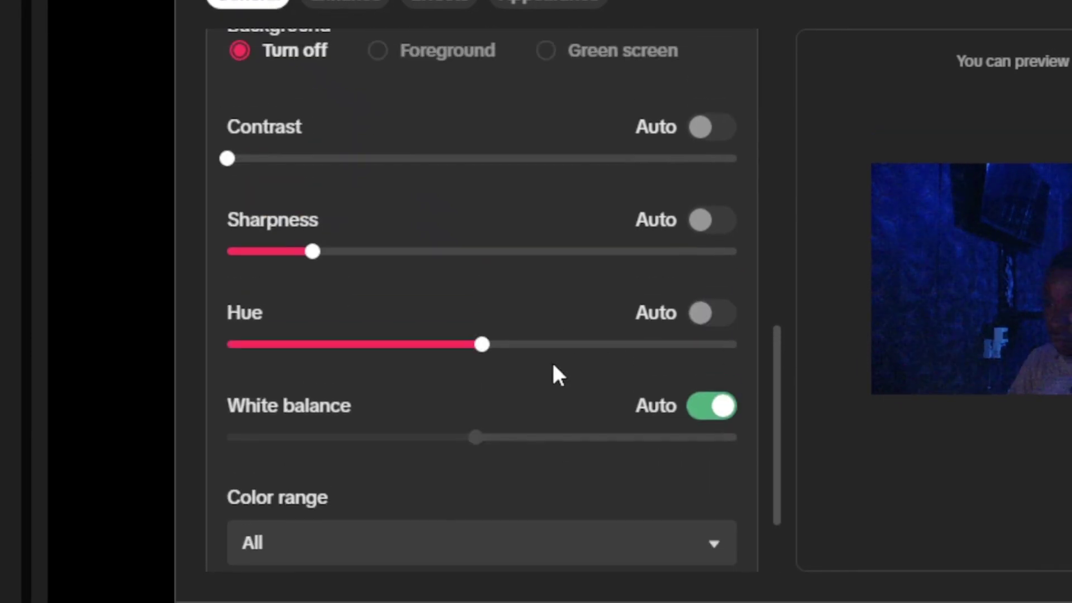
scroll(553, 371, down, 3)
scroll(569, 374, up, 4)
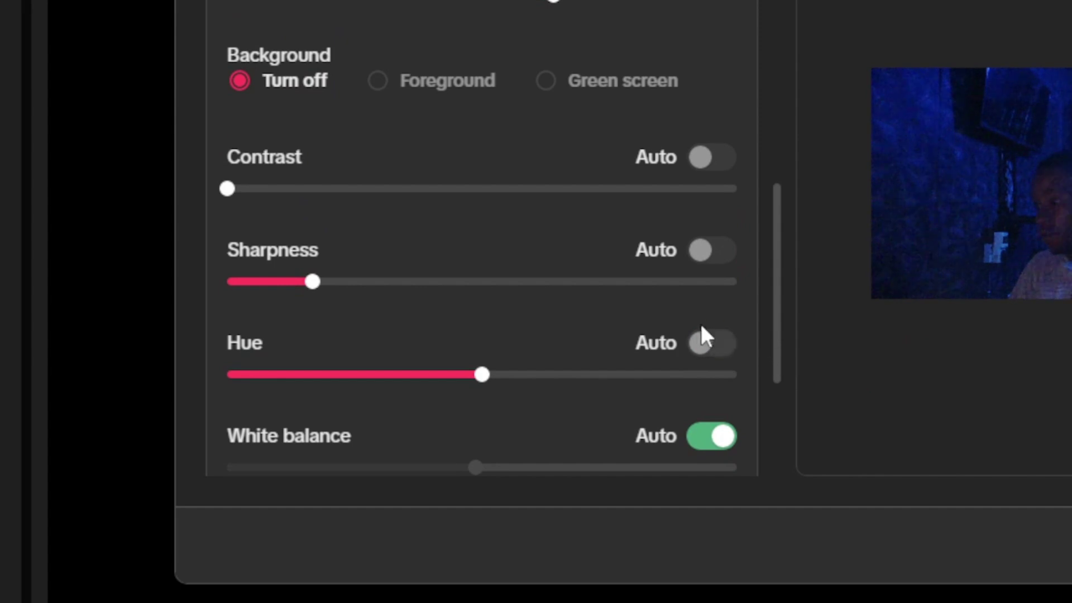
scroll(586, 342, down, 4)
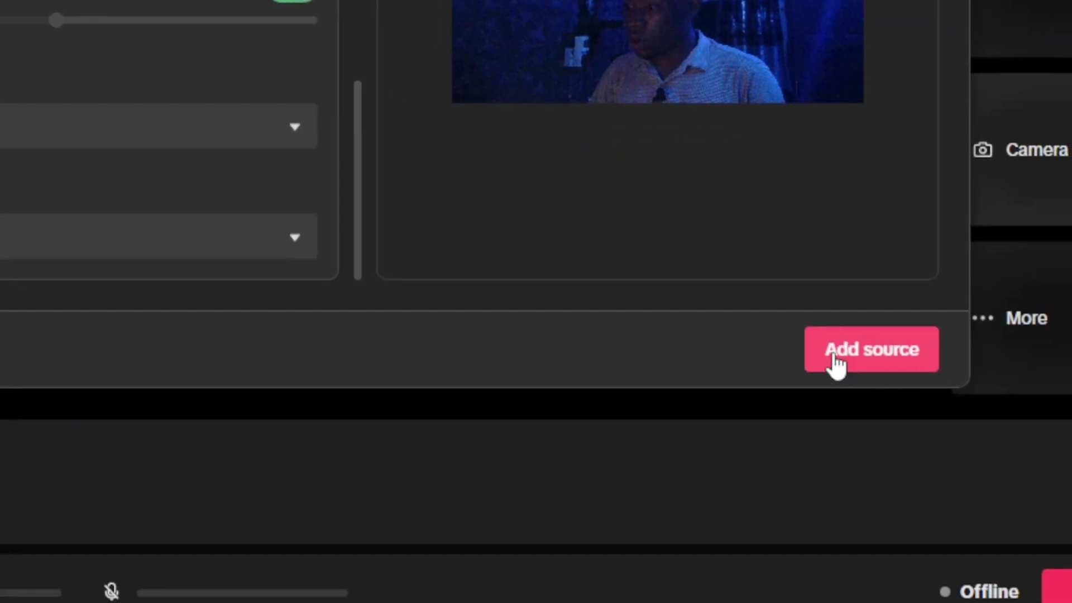
click(836, 363)
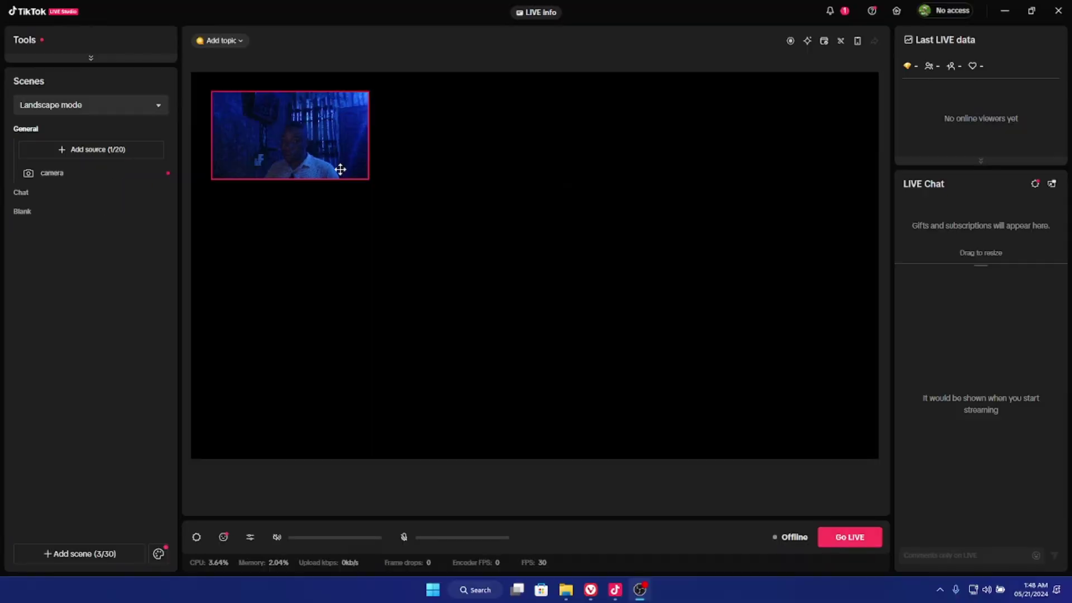
Step: Resize the camera feed to about a quarter of the canvas width and place it in the canvas's lower-left corner
drag(340, 169, 656, 310)
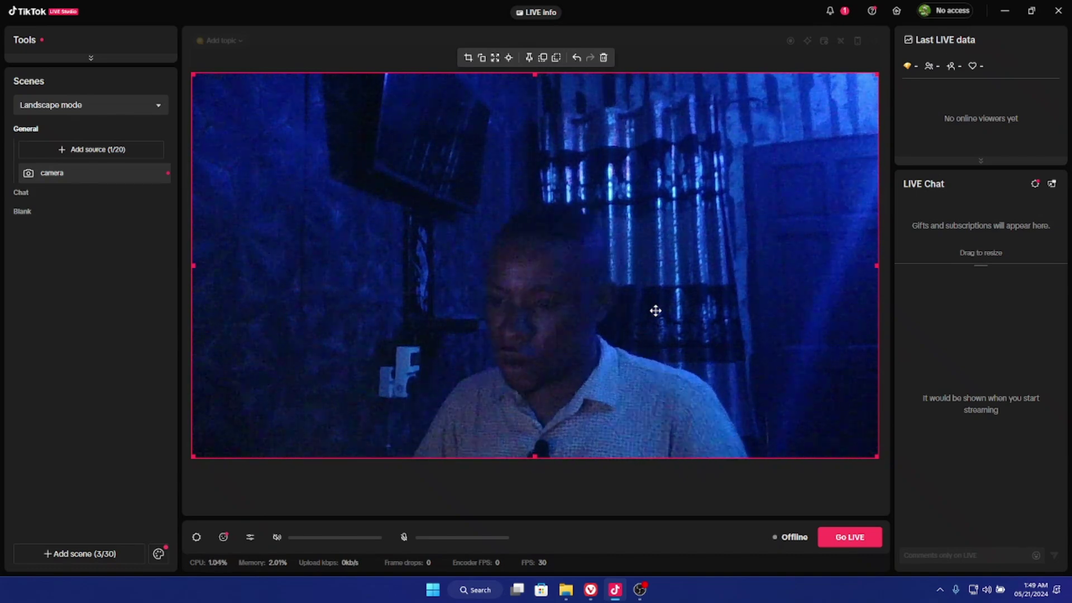
drag(196, 457, 713, 210)
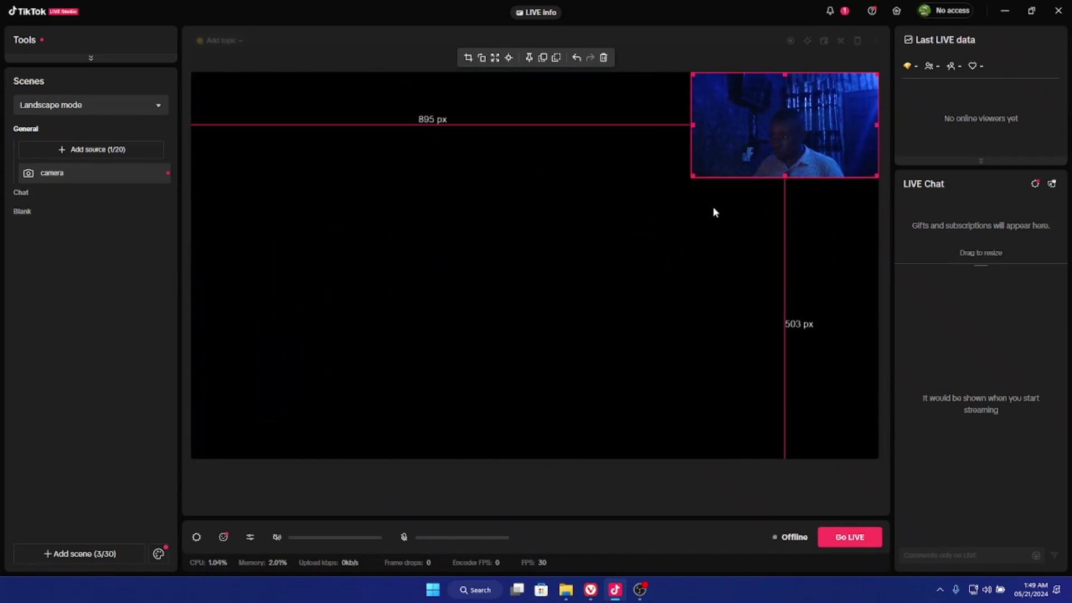
drag(735, 136, 240, 409)
Step: Add a window capture source of the open OBS 30.0.2 window (obs64.exe) to the General scene and acknowledge the content reminder
click(86, 154)
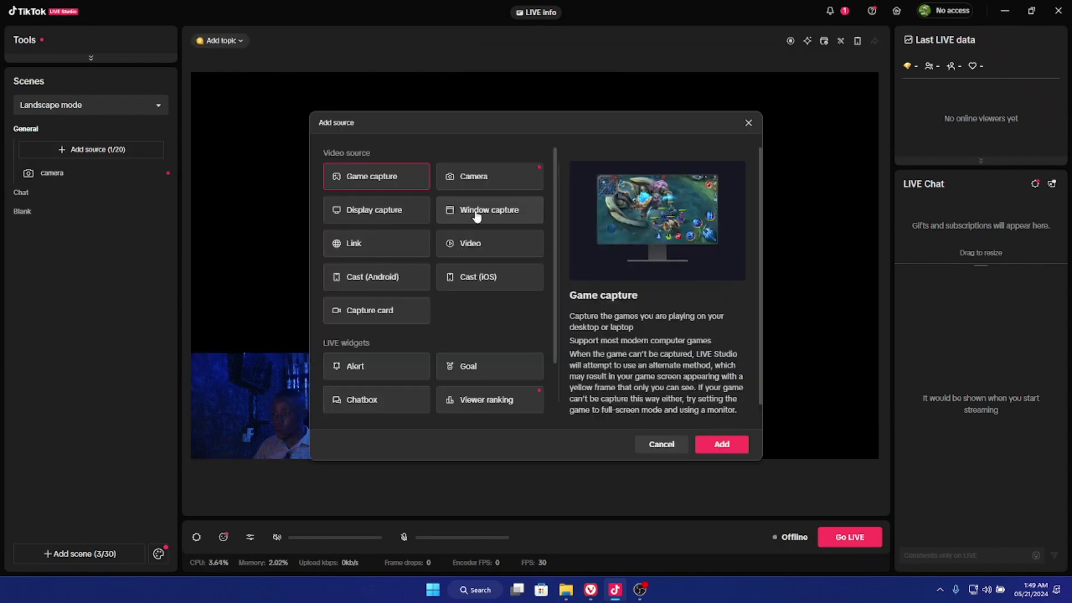
click(476, 216)
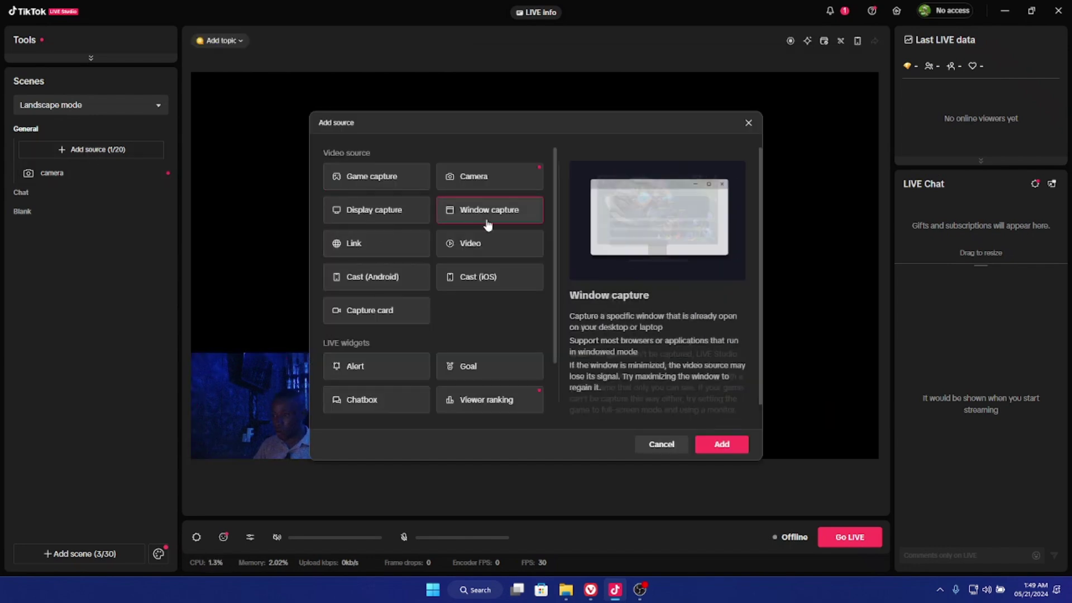
click(712, 445)
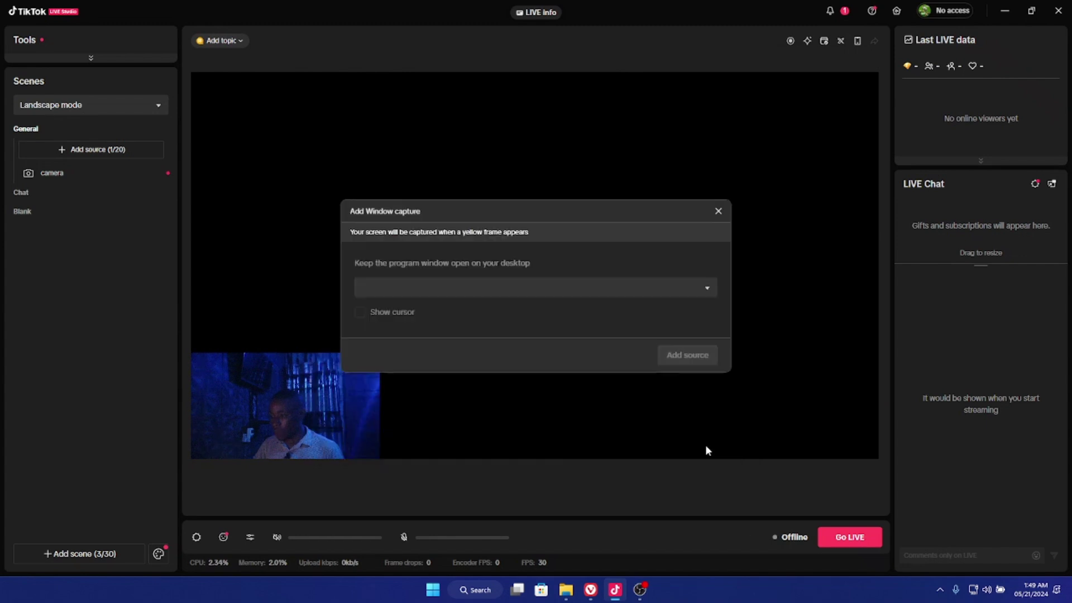
click(500, 289)
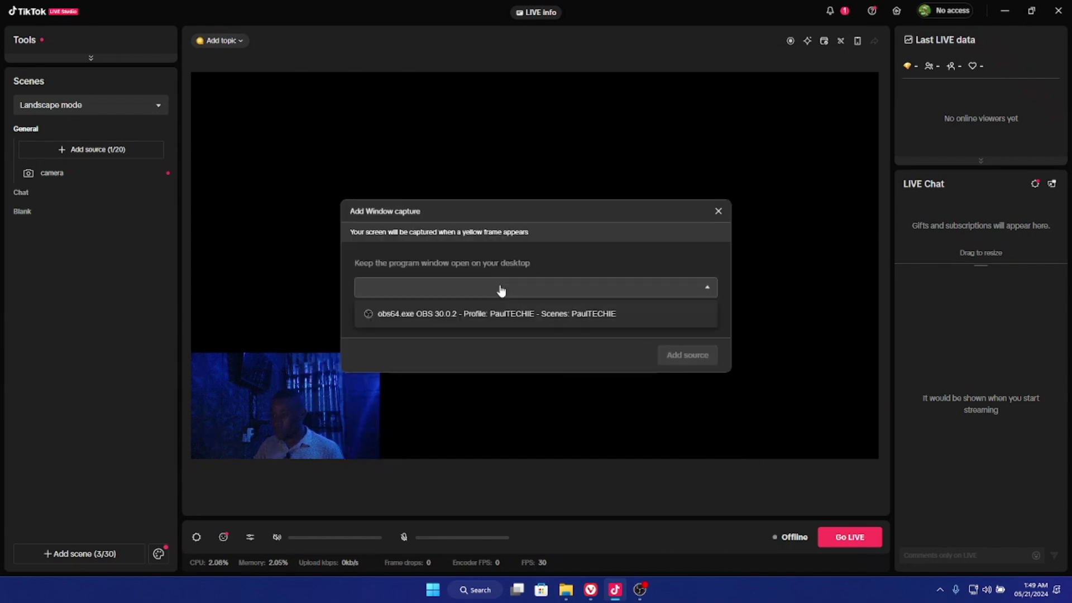
click(499, 315)
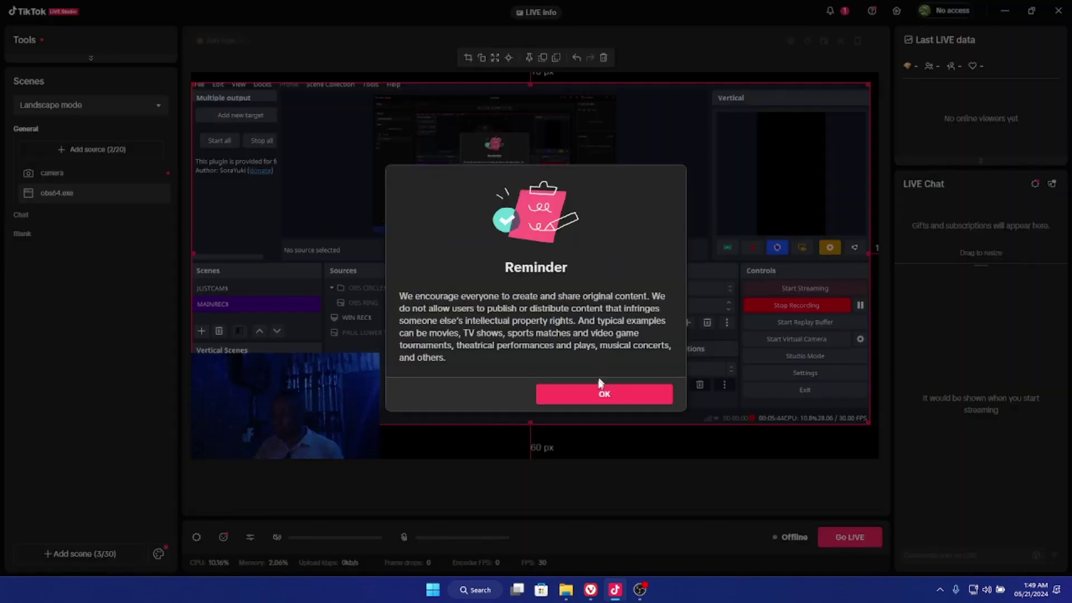
click(600, 388)
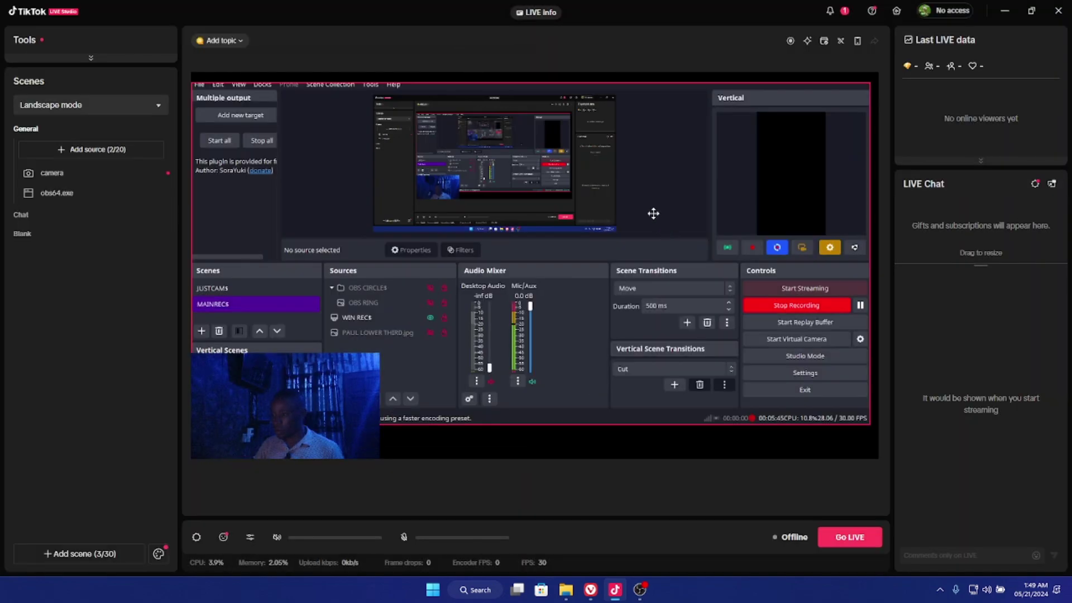
Step: Enlarge the OBS window capture to span the full canvas width and centre it vertically, keeping the camera feed in the lower-left corner
click(852, 416)
drag(870, 424, 879, 440)
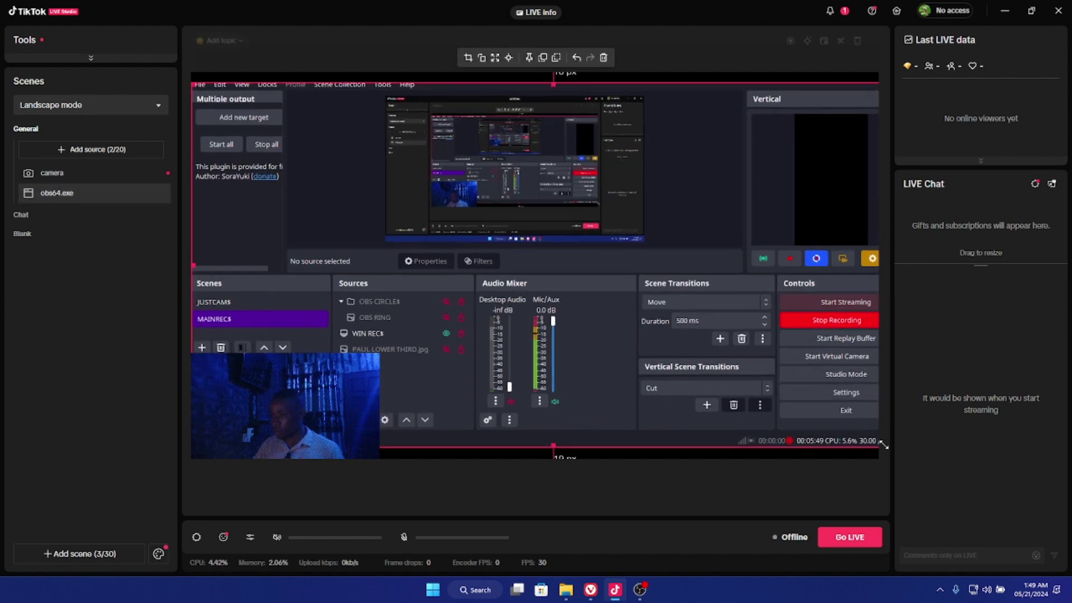
drag(294, 410, 296, 408)
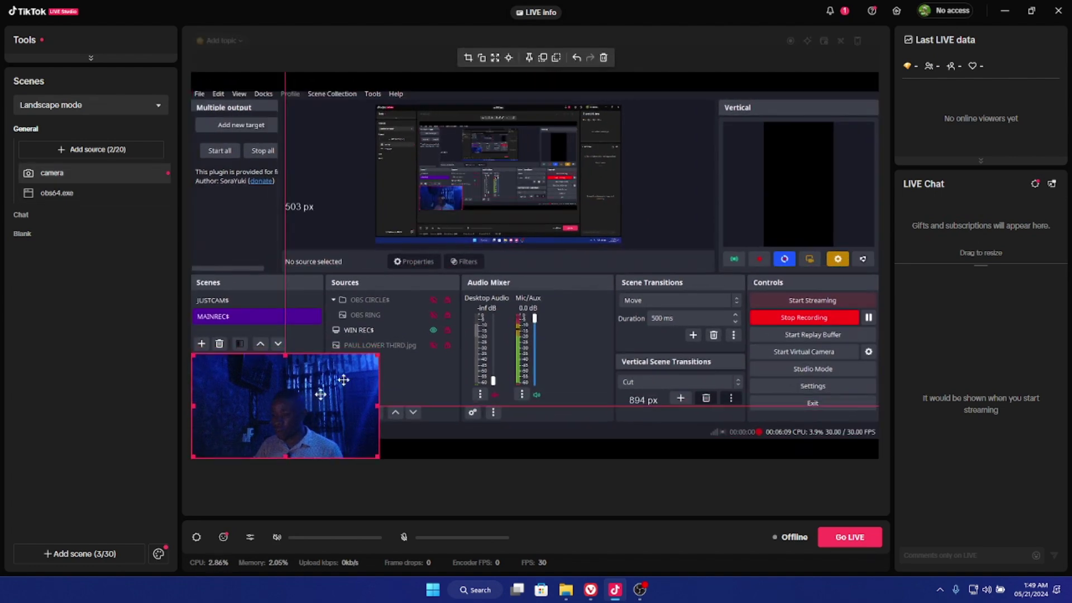
click(539, 249)
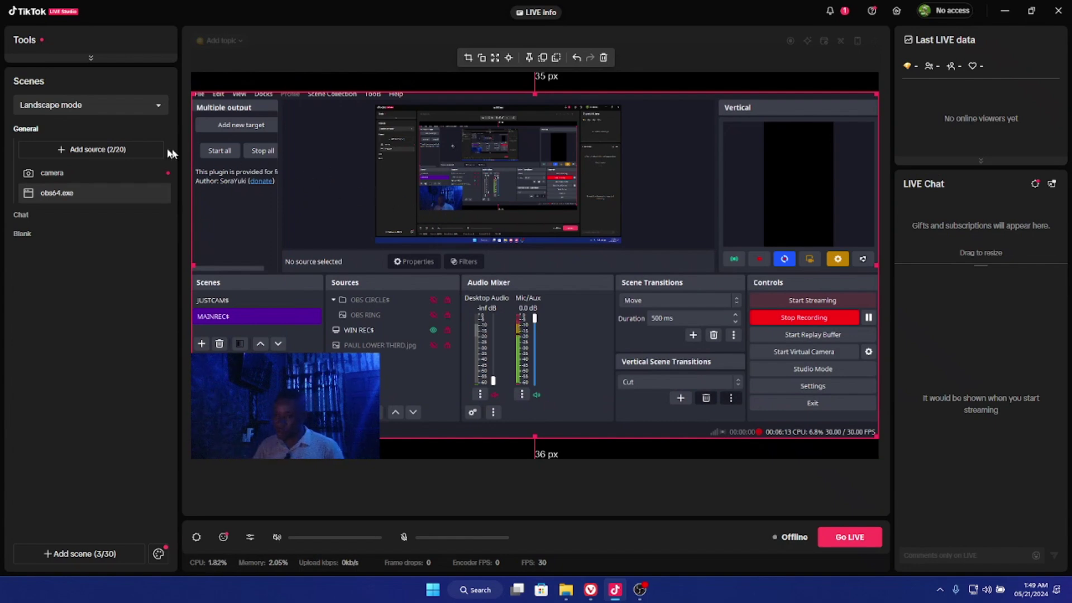
Step: Look through the available video sources and LIVE widgets for the General scene without adding one
click(83, 152)
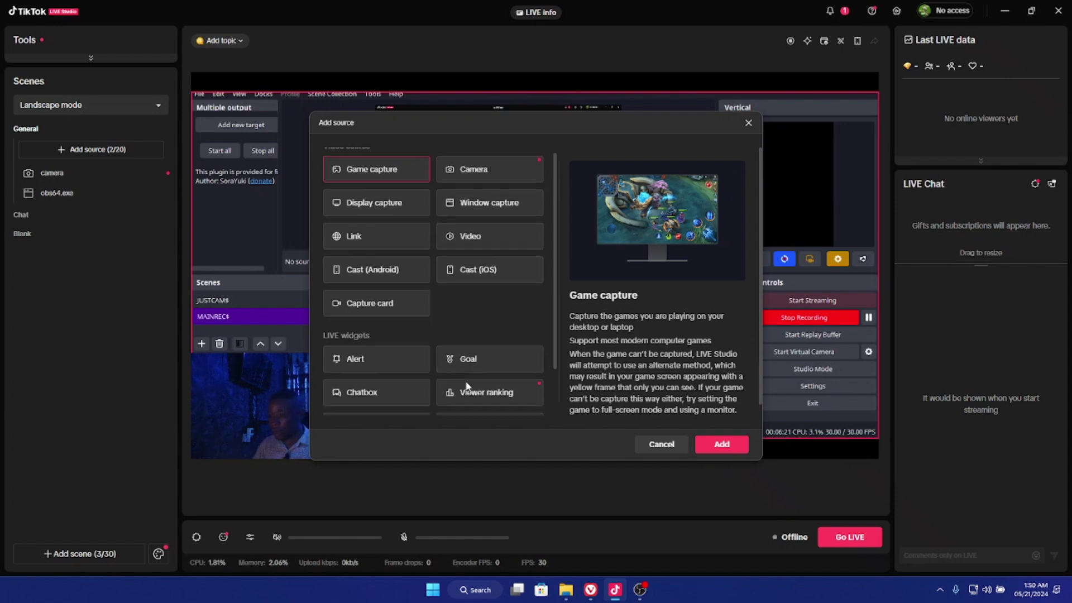
scroll(472, 385, down, 1)
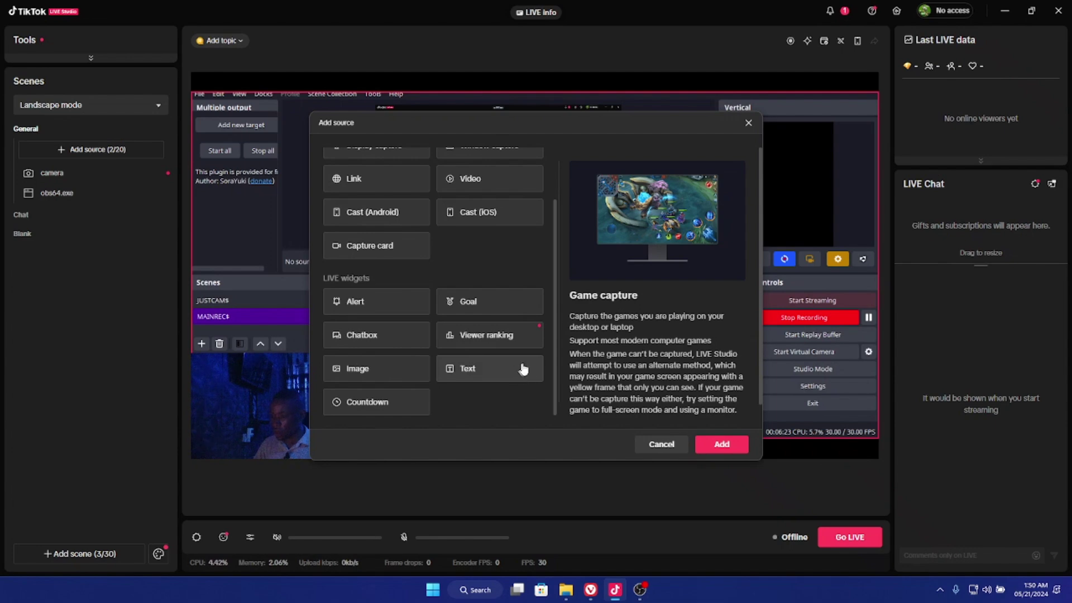
click(670, 454)
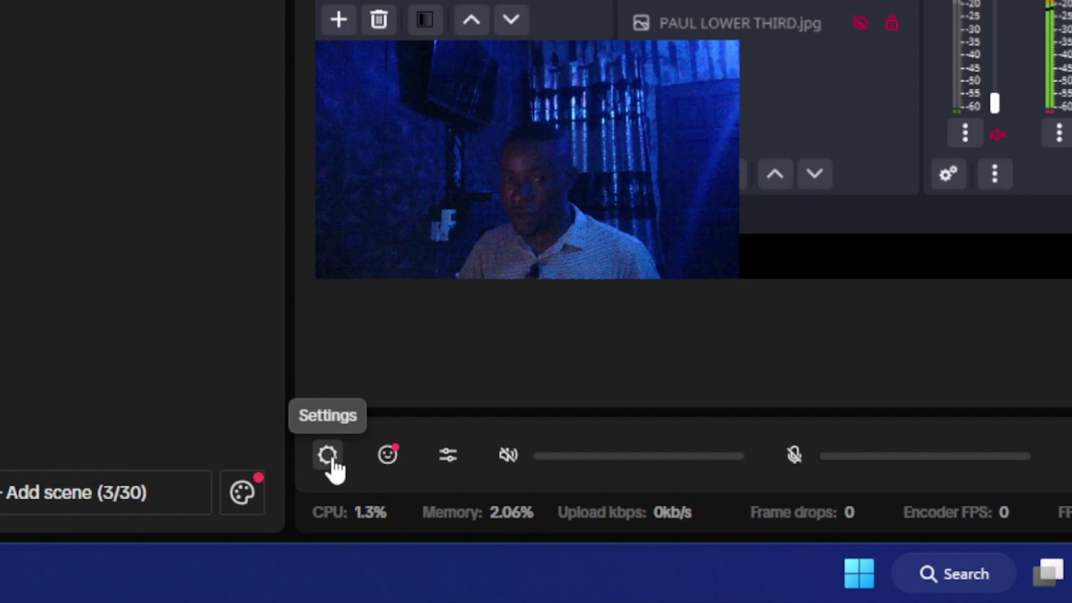
Step: Check the recording path and format in the stream settings and return to the LIVE quality settings
click(328, 455)
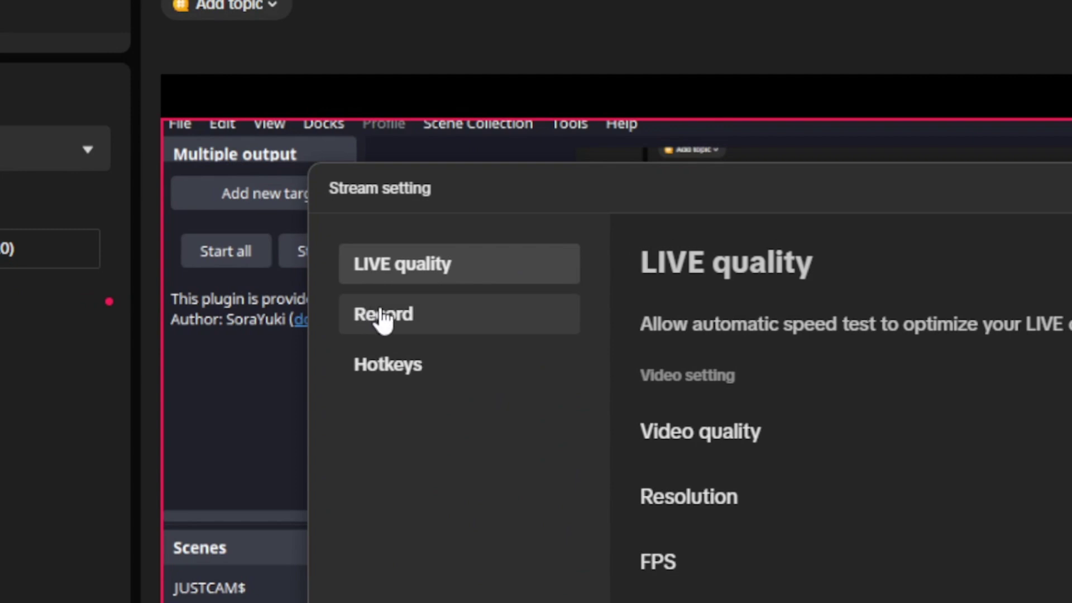
click(420, 324)
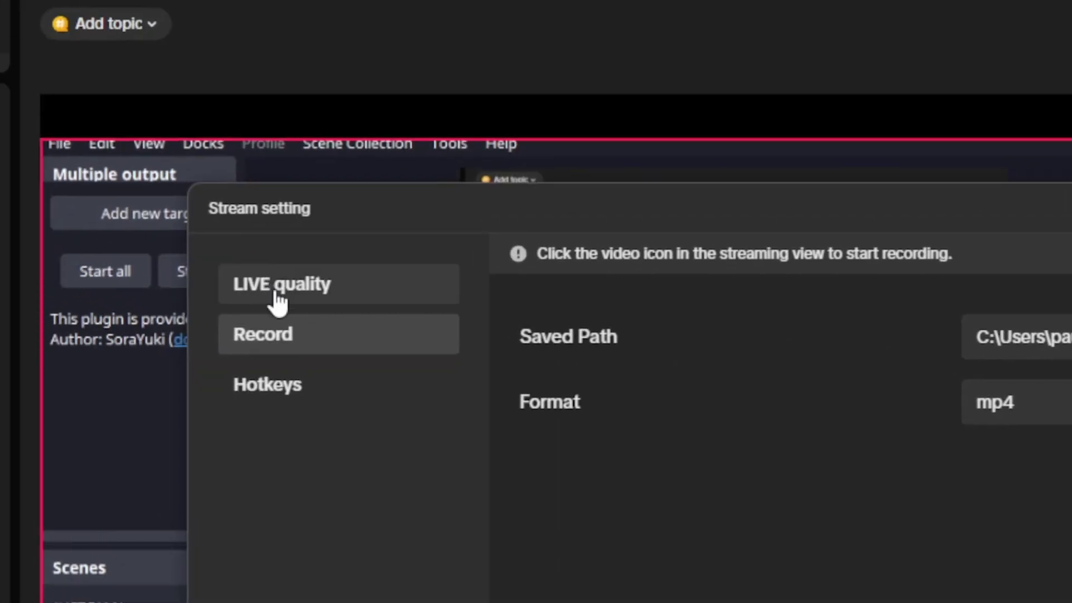
click(282, 306)
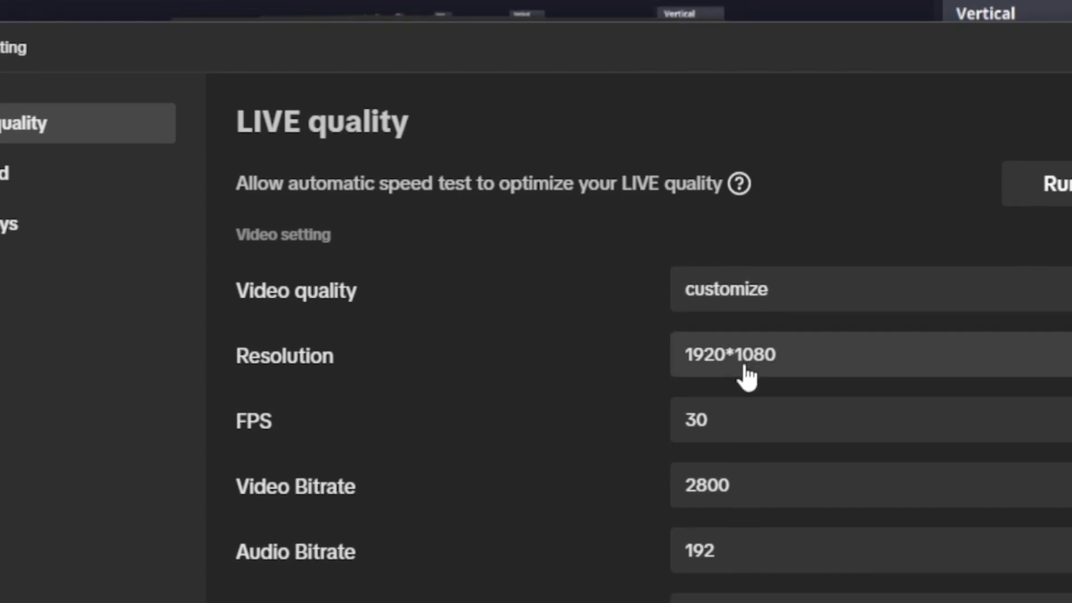
Step: Review the available resolution and video quality options in the LIVE quality settings without changing them
click(746, 370)
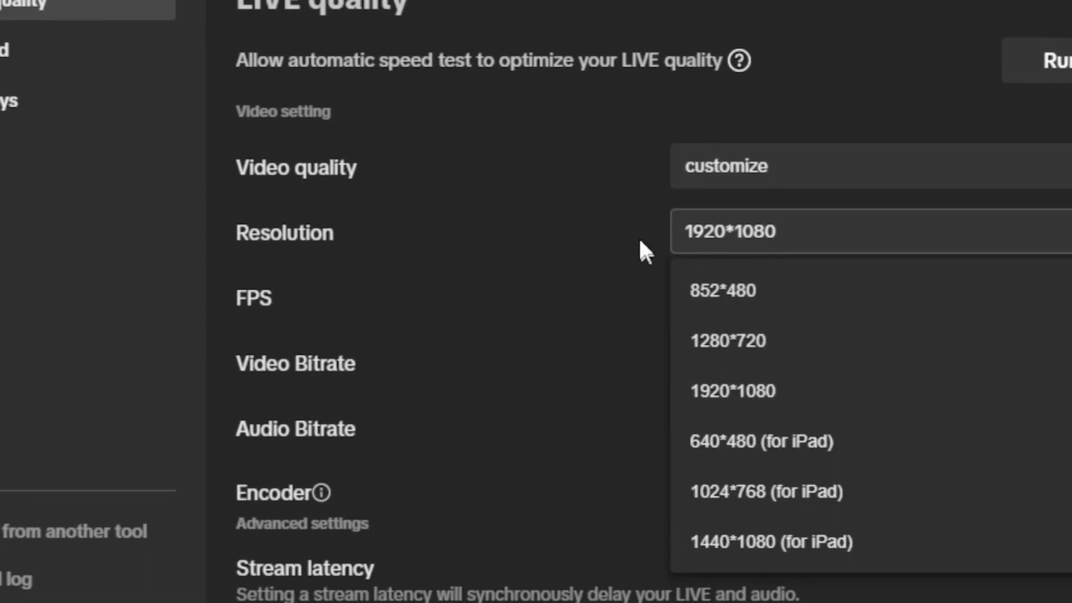
click(614, 212)
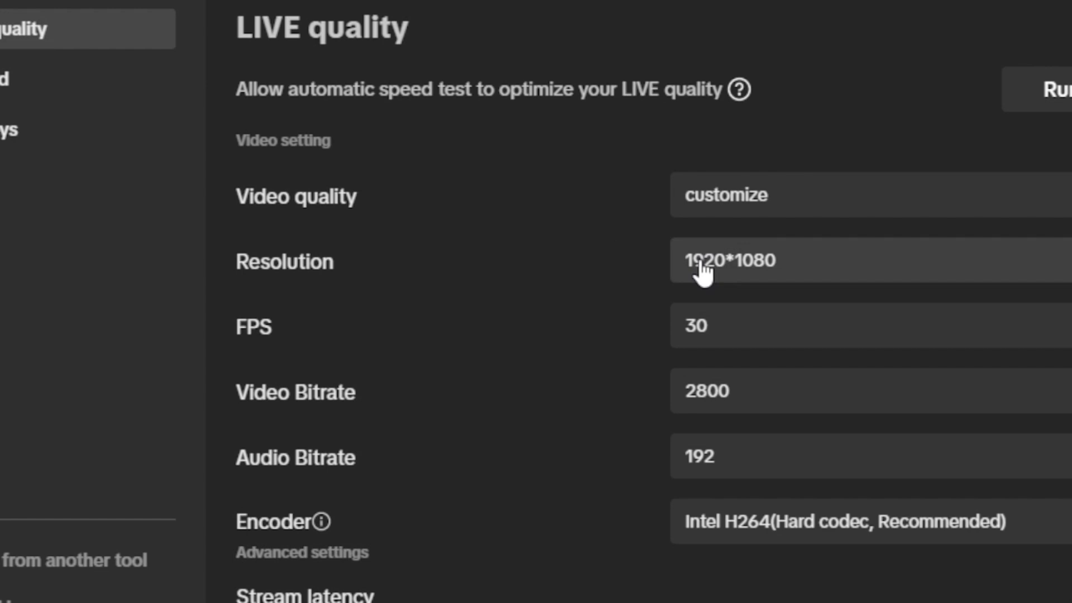
click(751, 198)
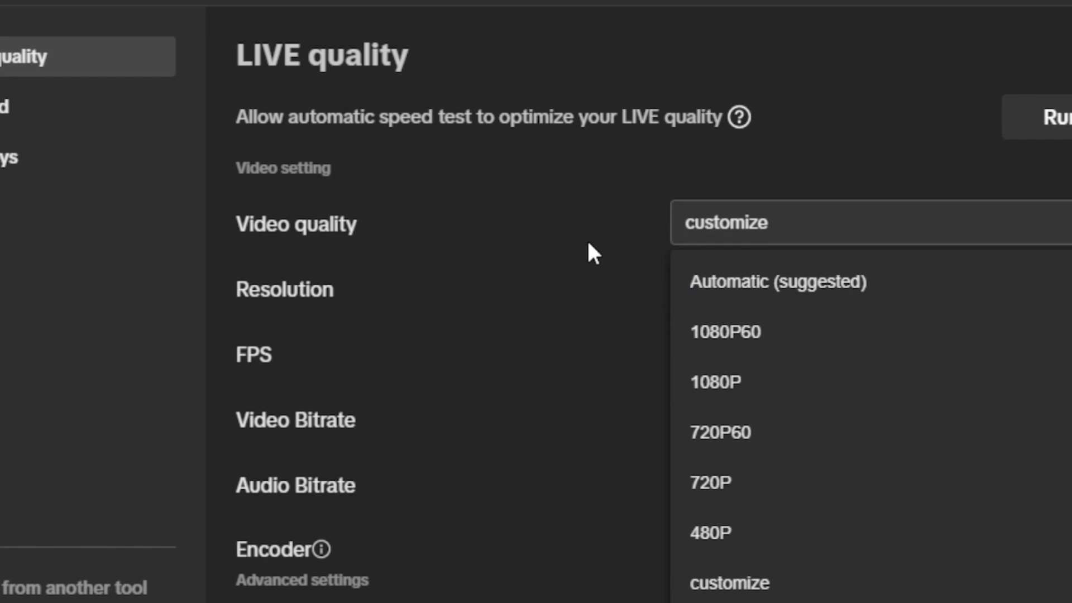
click(588, 244)
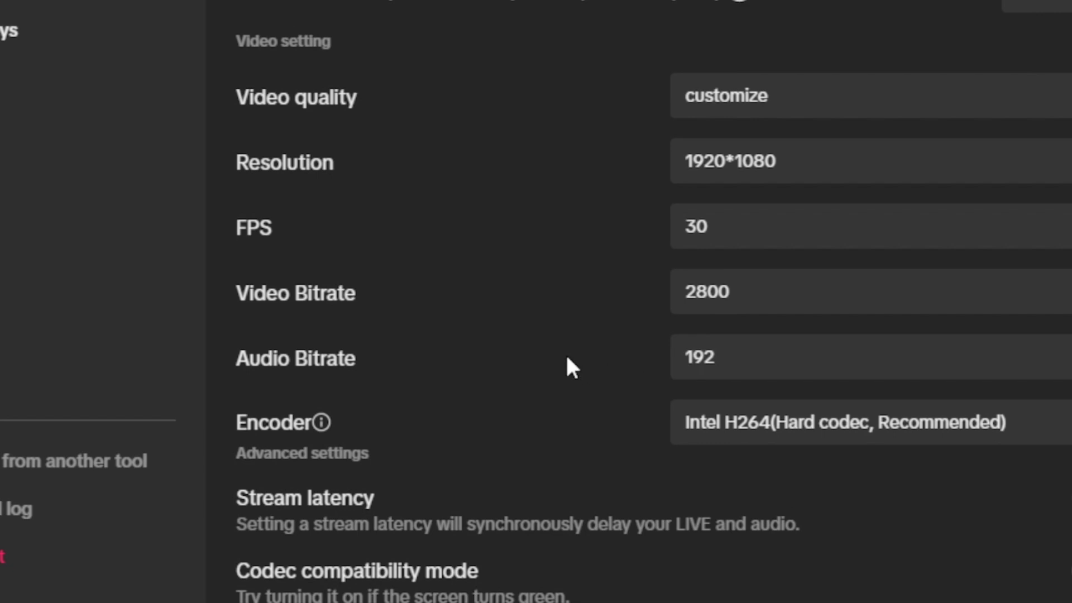
Step: Review the encoder choices and advanced settings for LIVE quality, and close the stream settings without changing them
scroll(567, 357, down, 2)
click(861, 304)
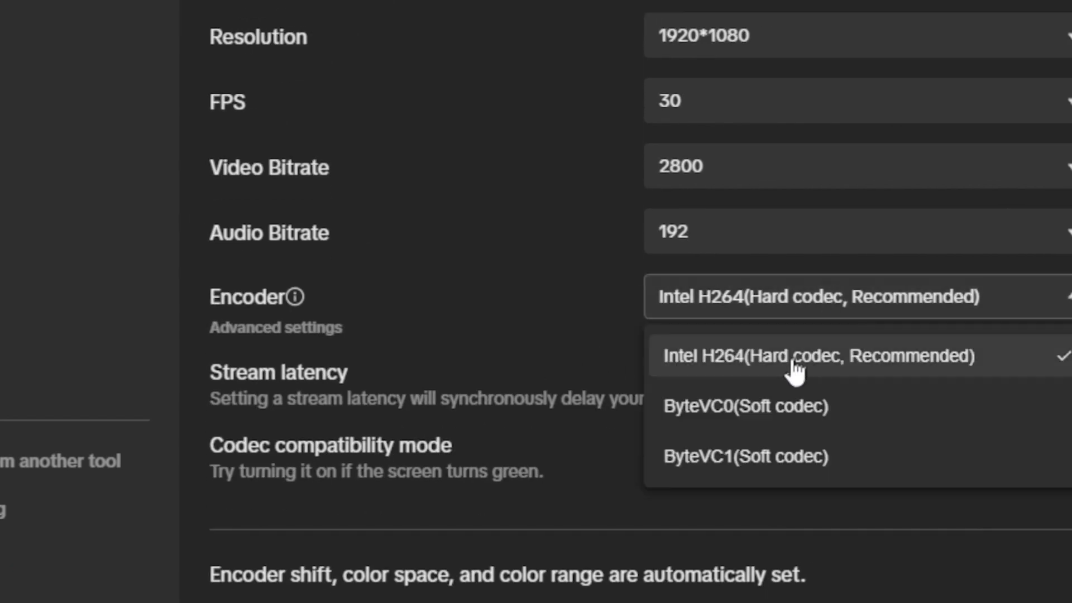
click(582, 288)
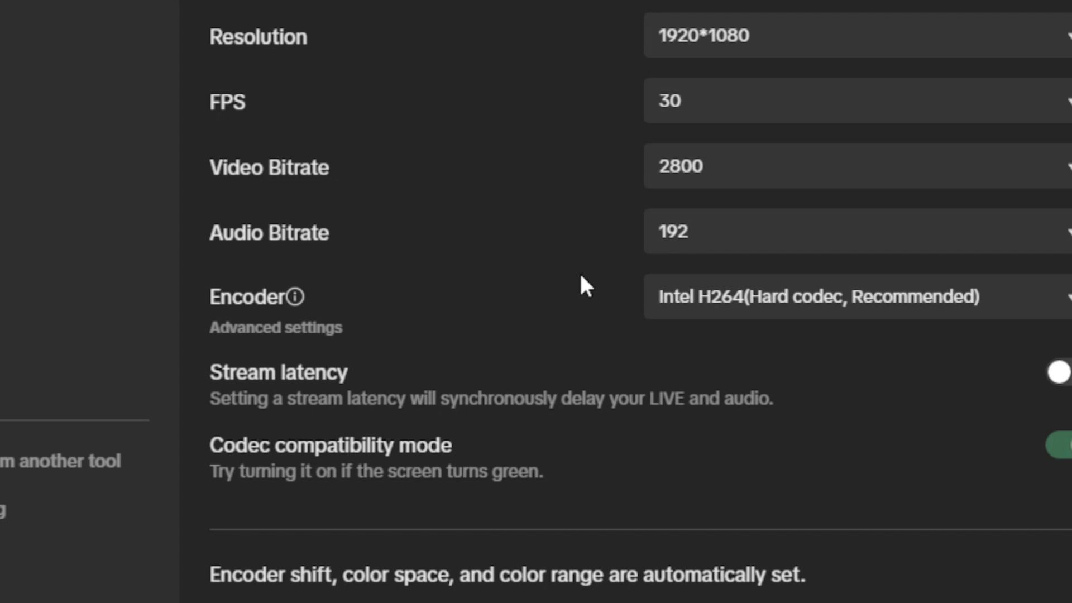
click(728, 300)
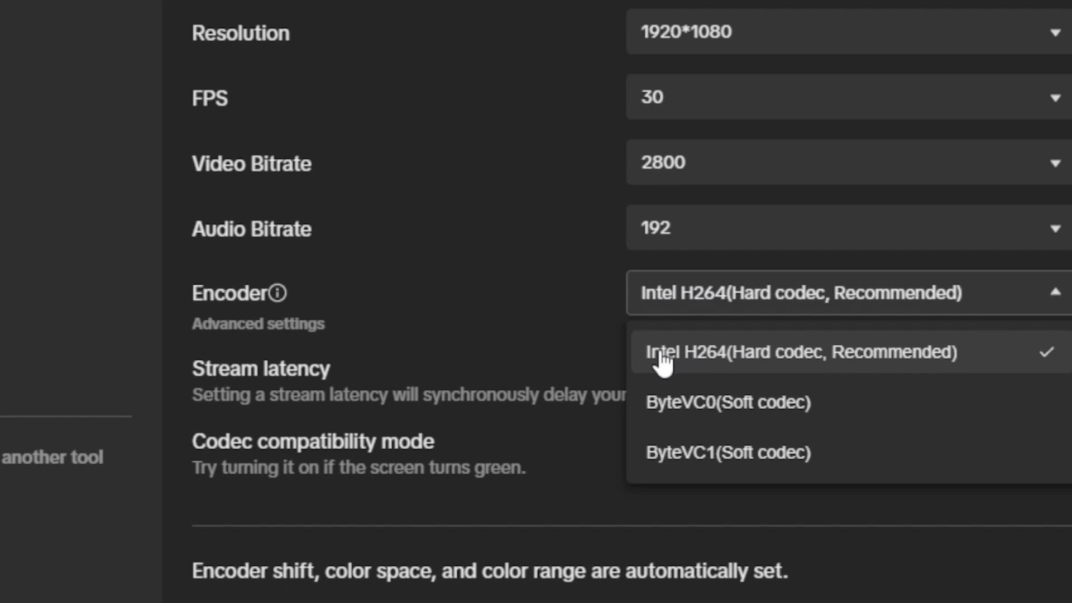
click(592, 295)
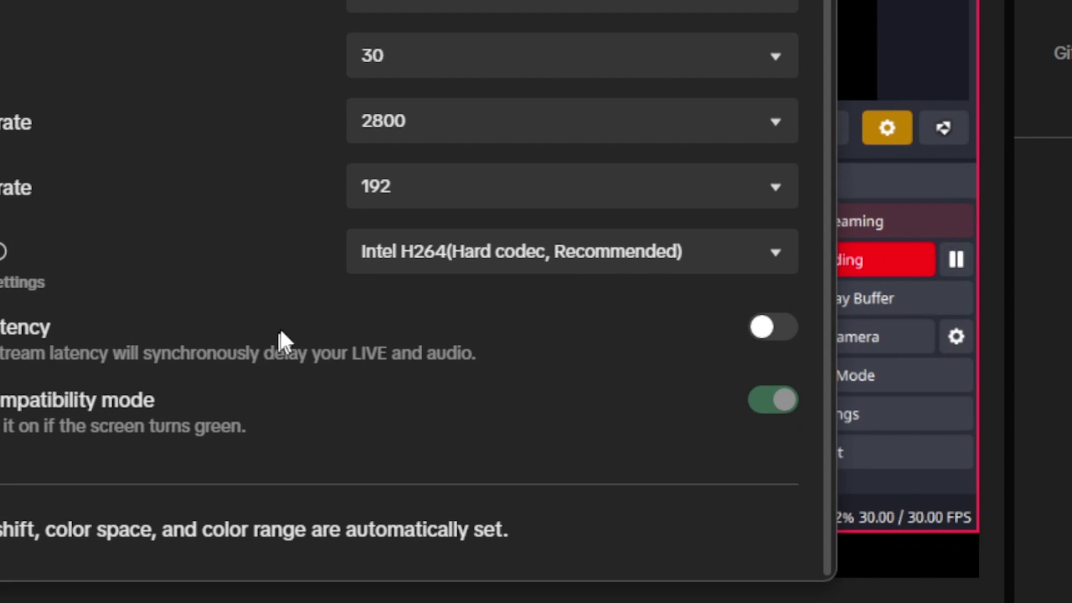
scroll(271, 249, up, 3)
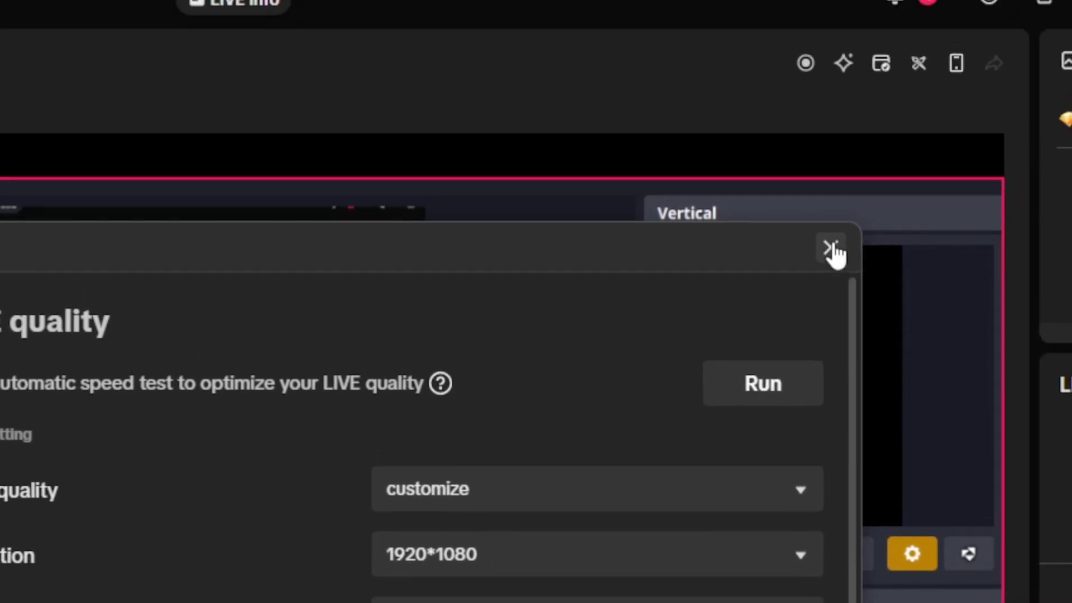
click(900, 116)
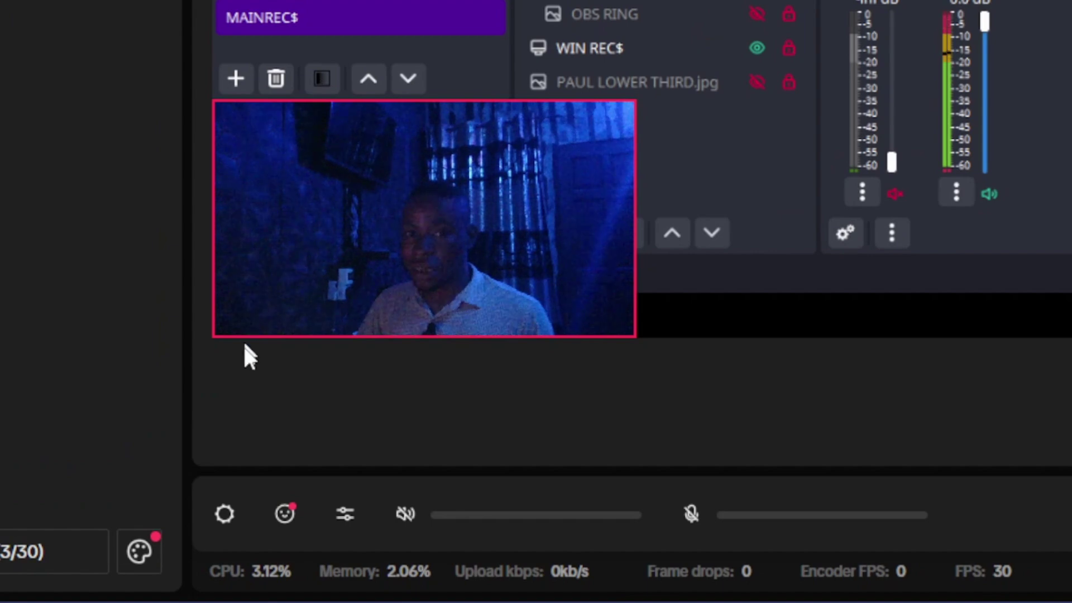
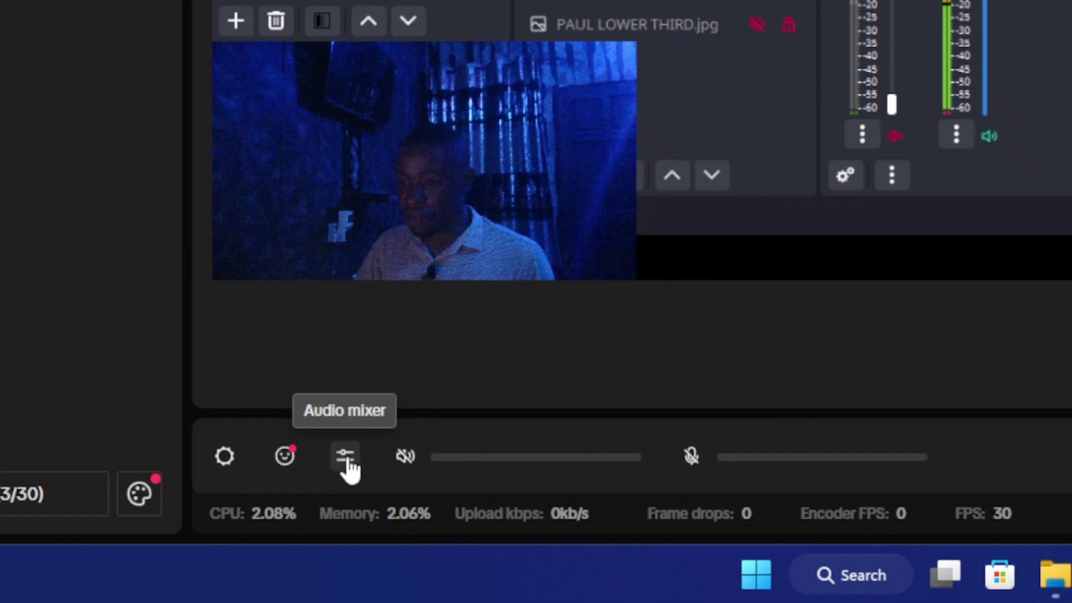
Step: Set the primary microphone's volume to 0% in the audio mixer and check its device settings
click(346, 460)
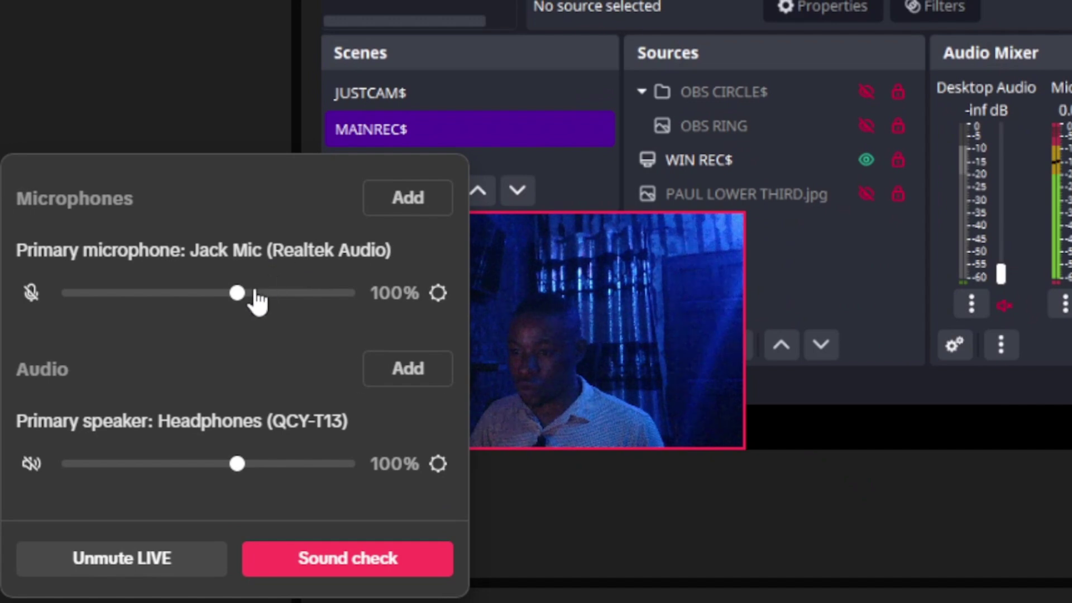
click(437, 294)
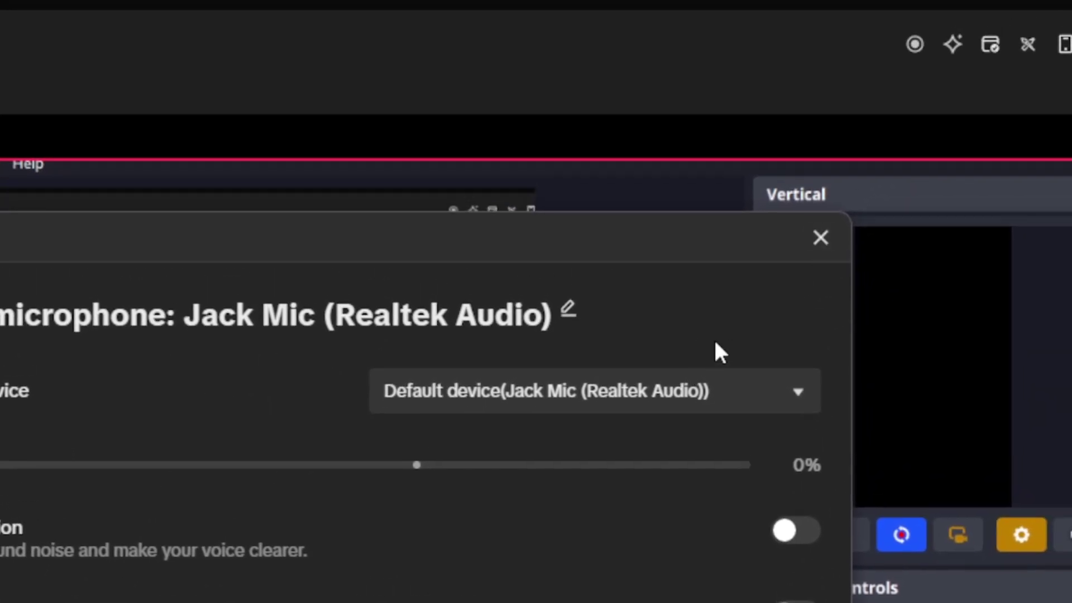
click(782, 263)
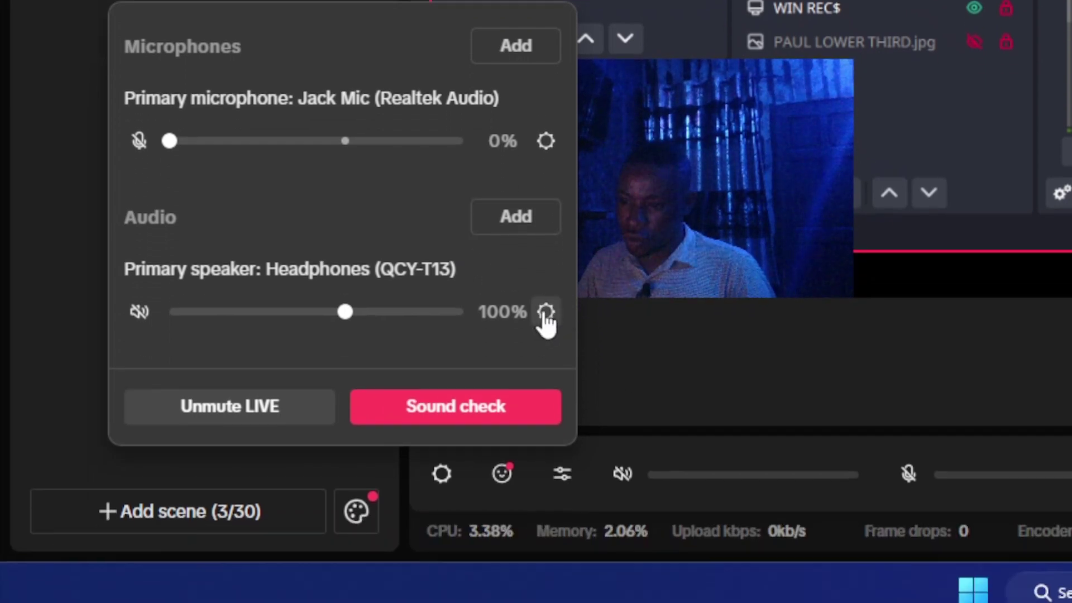
Step: Check the primary speaker's audio source, volume, mono and offset settings, and close the audio mixer
click(543, 316)
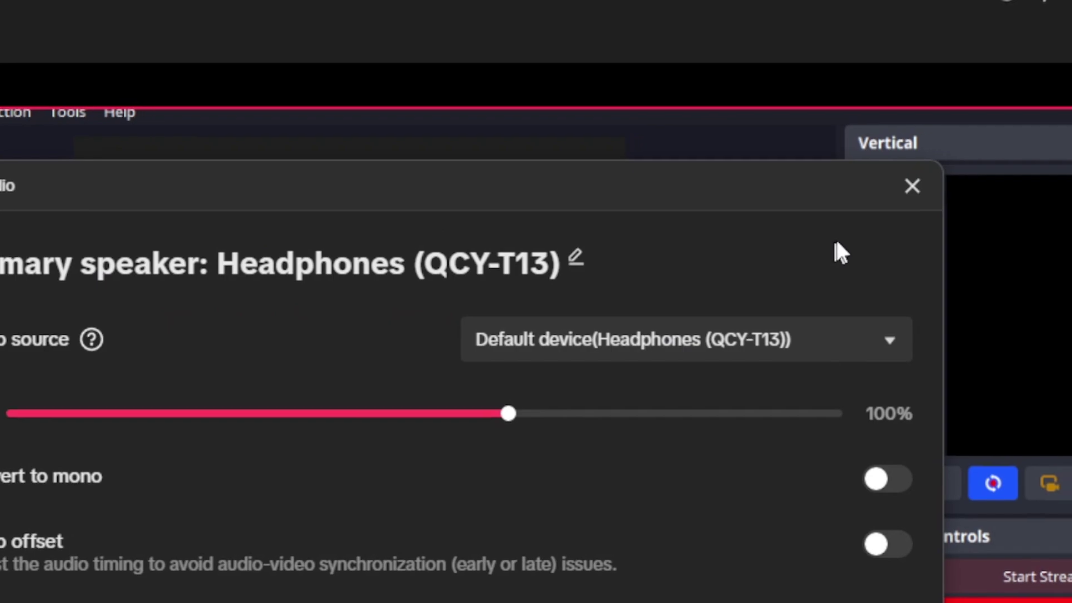
click(918, 182)
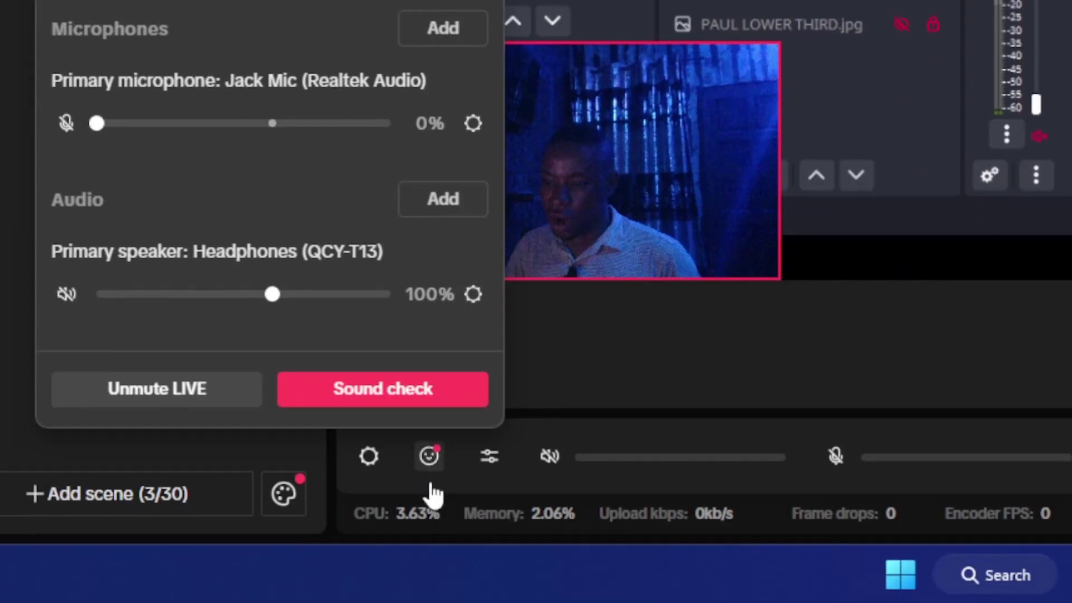
click(491, 458)
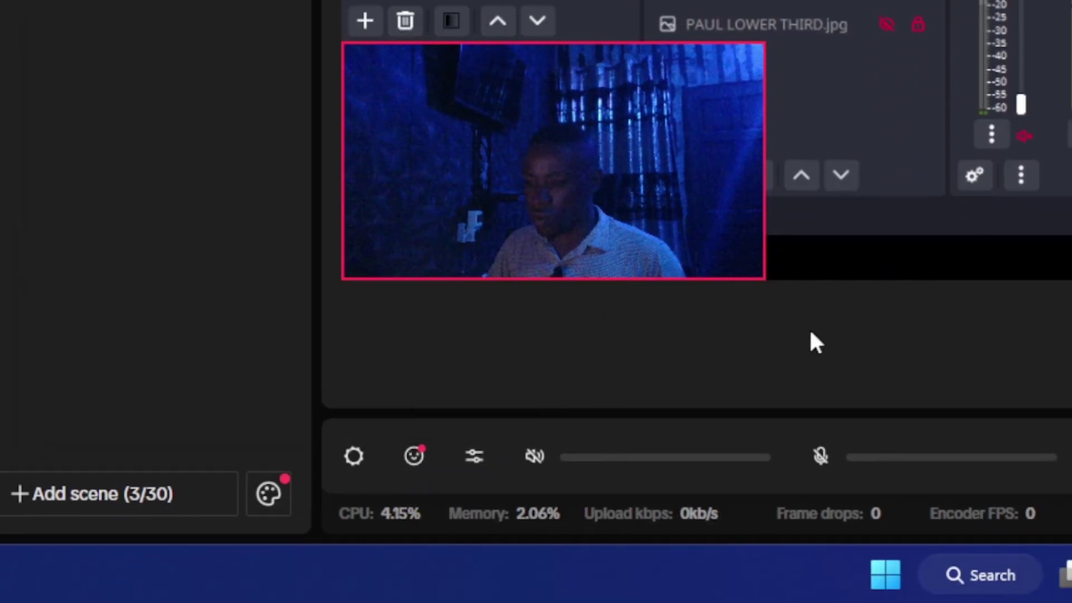
Step: Preview how the LIVE looks on a mobile device in landscape and portrait orientation
click(853, 92)
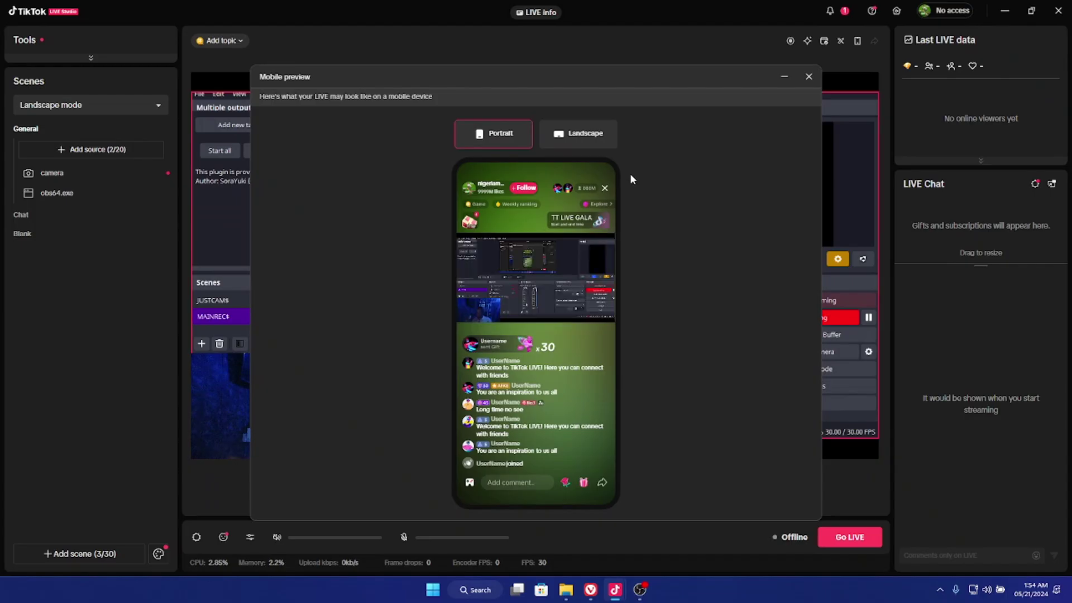
click(586, 140)
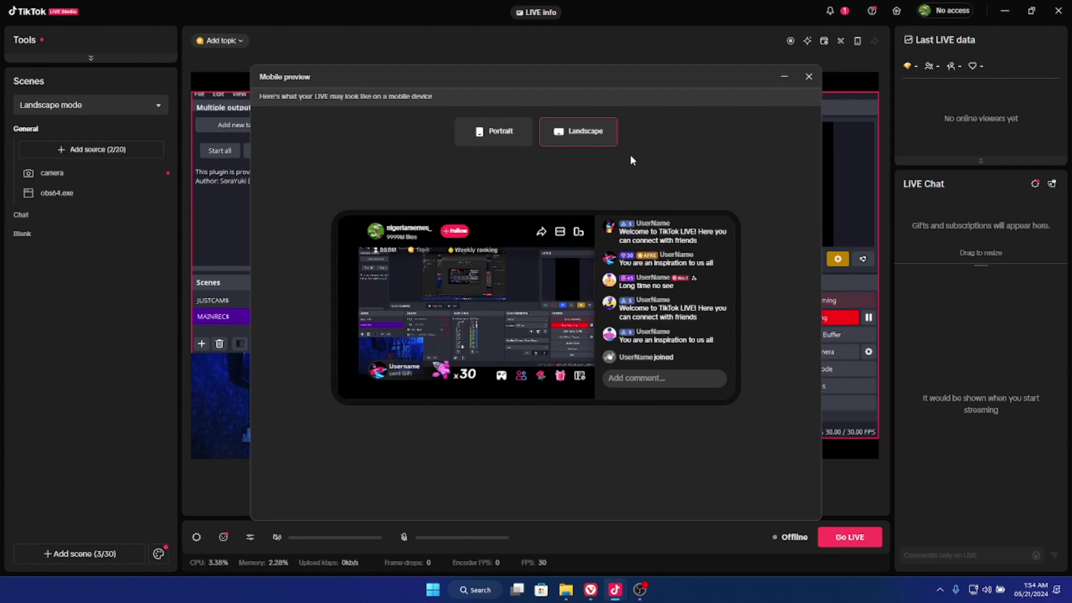
click(500, 139)
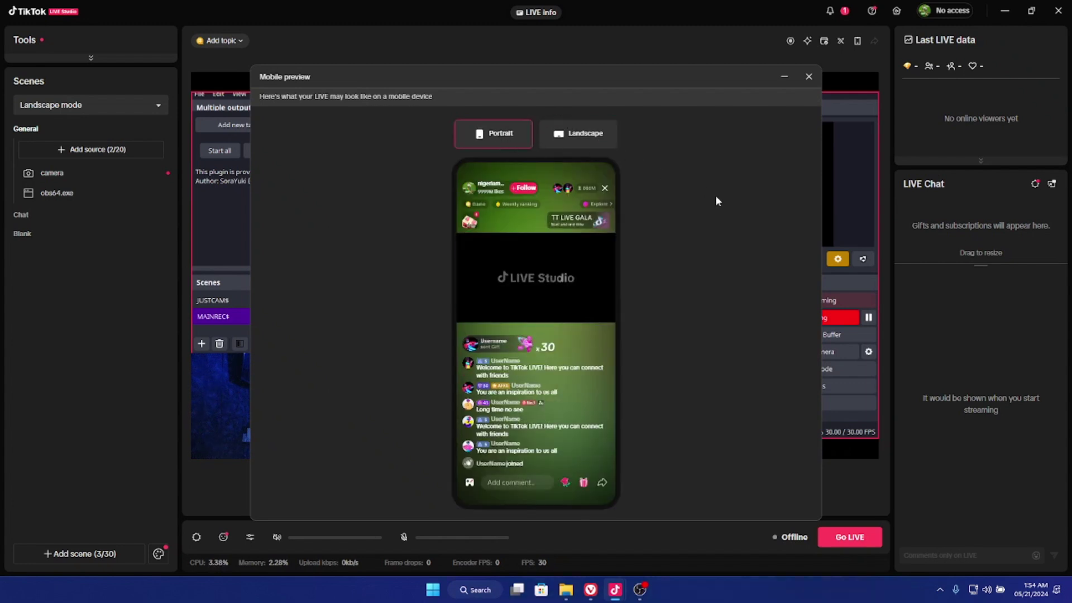
Step: Close the mobile preview and look through the available LIVE topics without choosing one
click(809, 77)
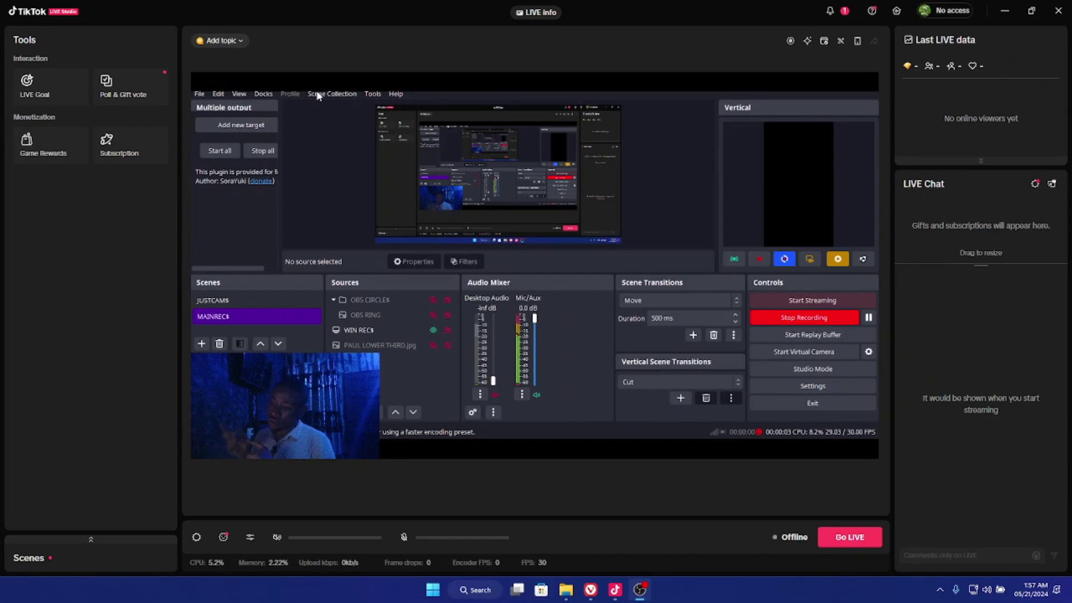
click(230, 41)
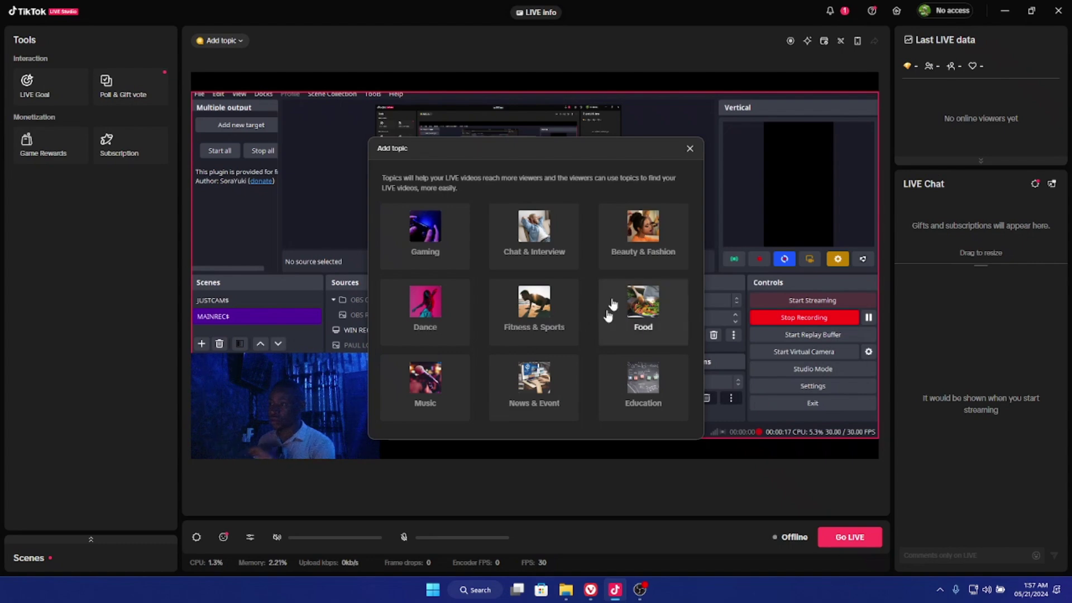
click(691, 151)
Step: Review the LIVE info settings, covering the cover, topic, title, About me text, video settings and audience controls
click(527, 14)
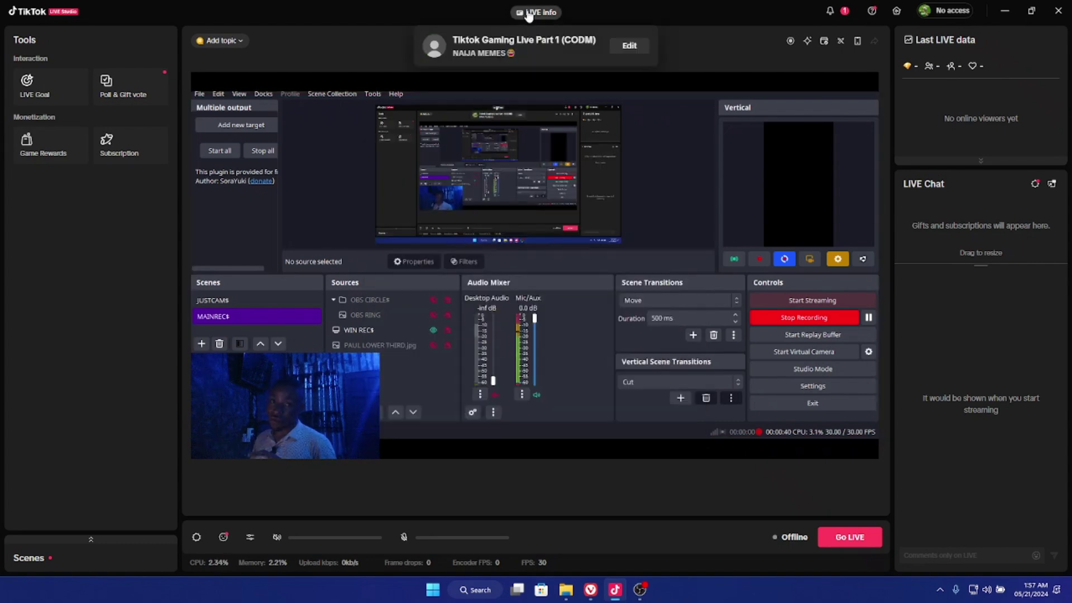
click(529, 15)
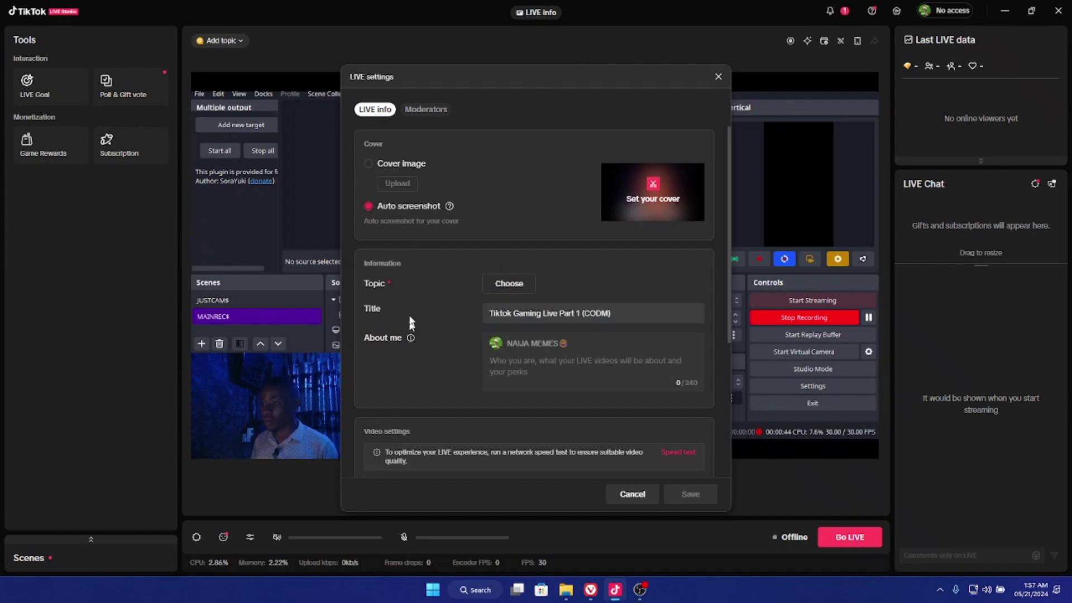
scroll(458, 236, down, 2)
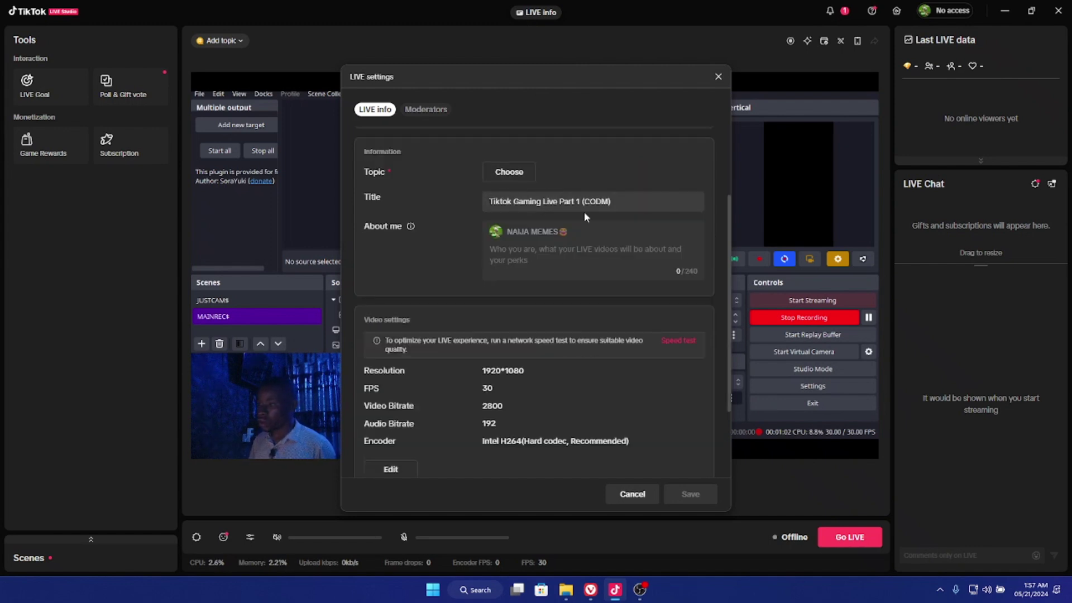
drag(620, 202, 472, 204)
click(545, 260)
scroll(442, 260, down, 2)
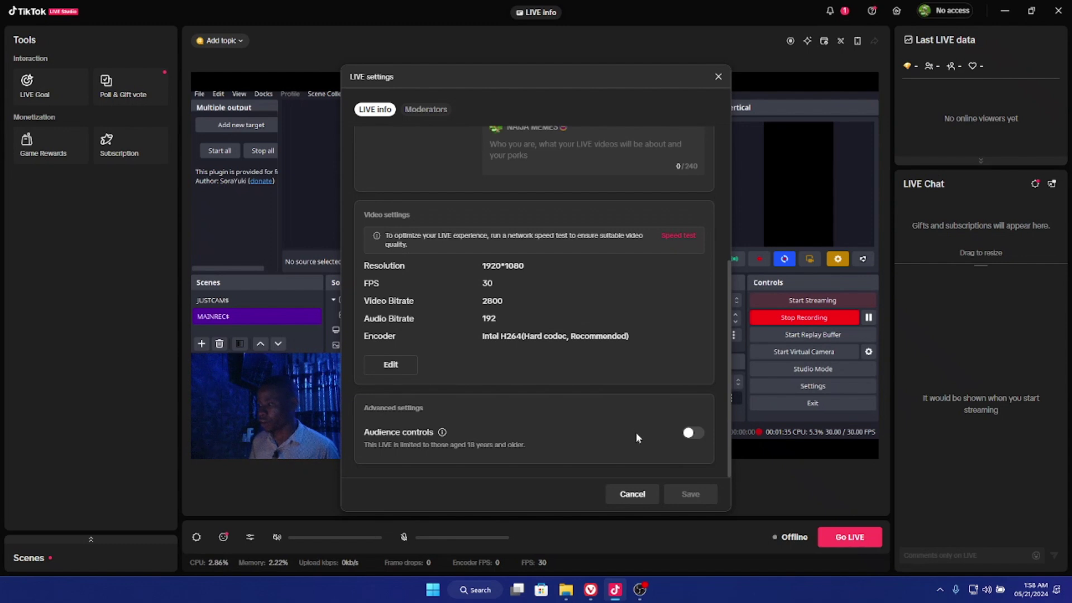
Step: Check the LIVE's moderator settings and close the LIVE settings without adding any moderators
scroll(502, 262, up, 4)
click(424, 110)
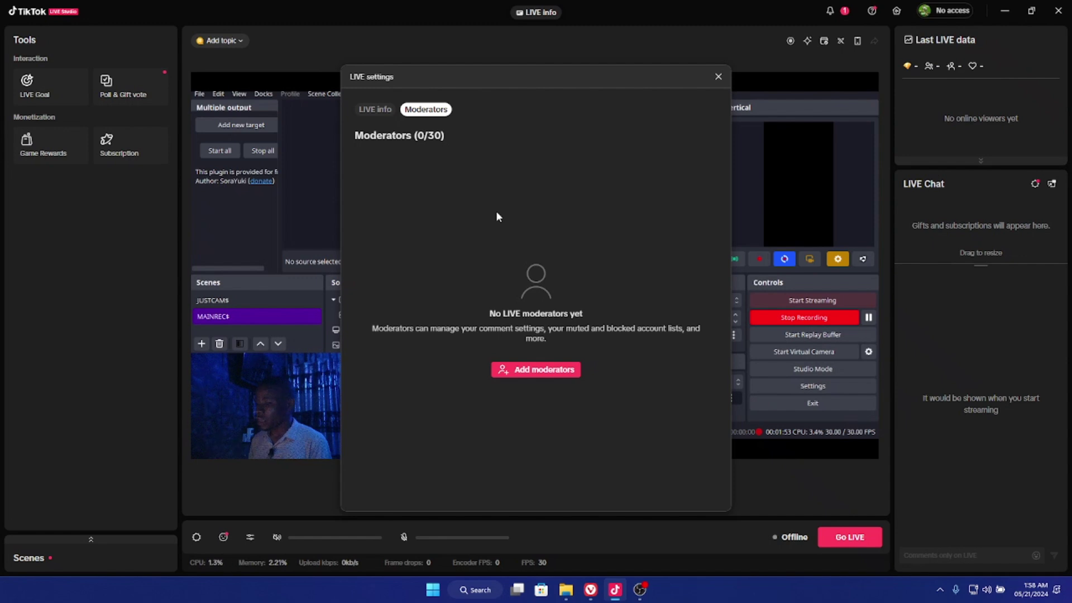
click(720, 77)
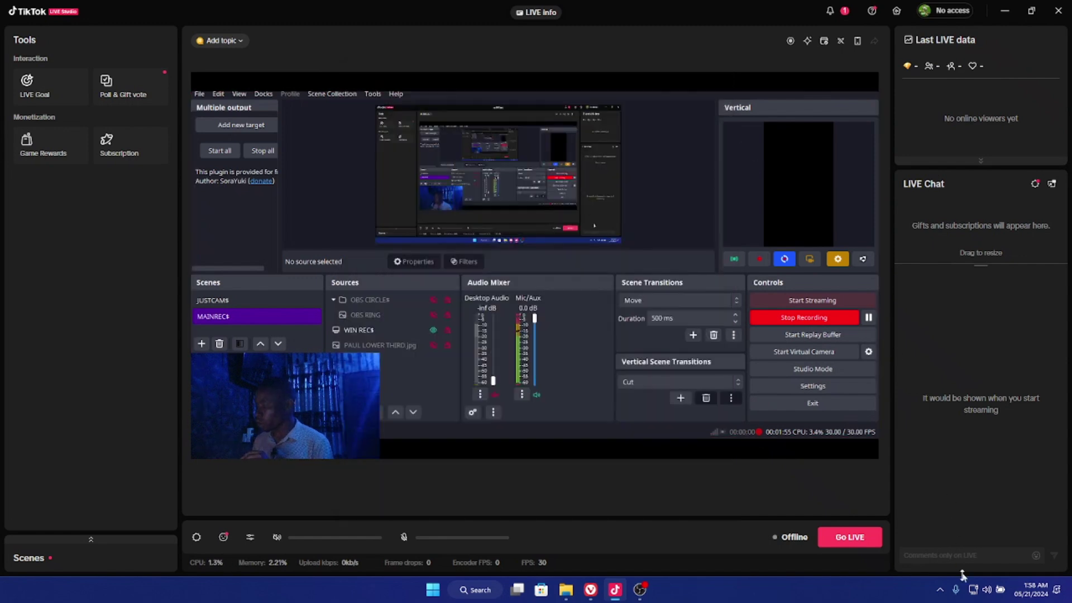